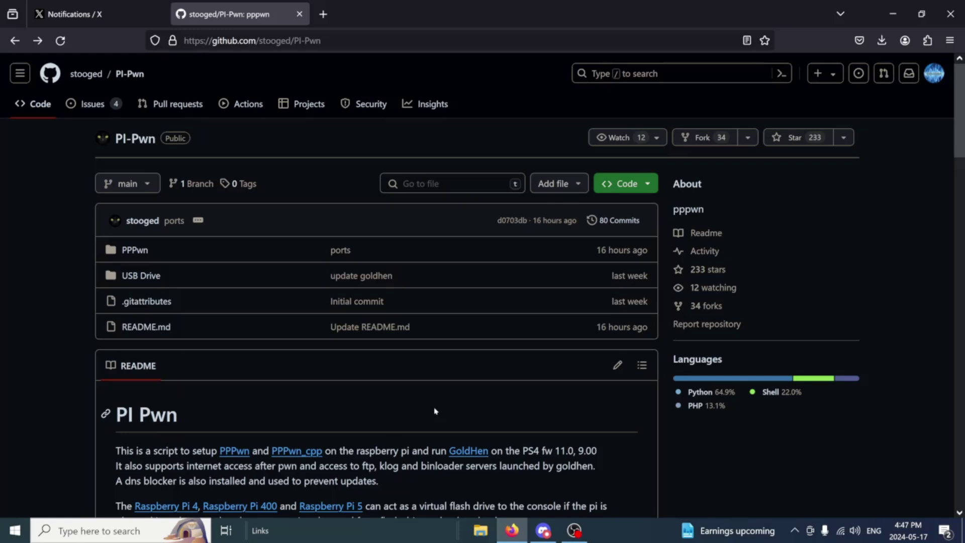
Browse the PI-Pwn repository page, looking into its USB Drive folder and back to the main page
scroll(397, 402, down, 5)
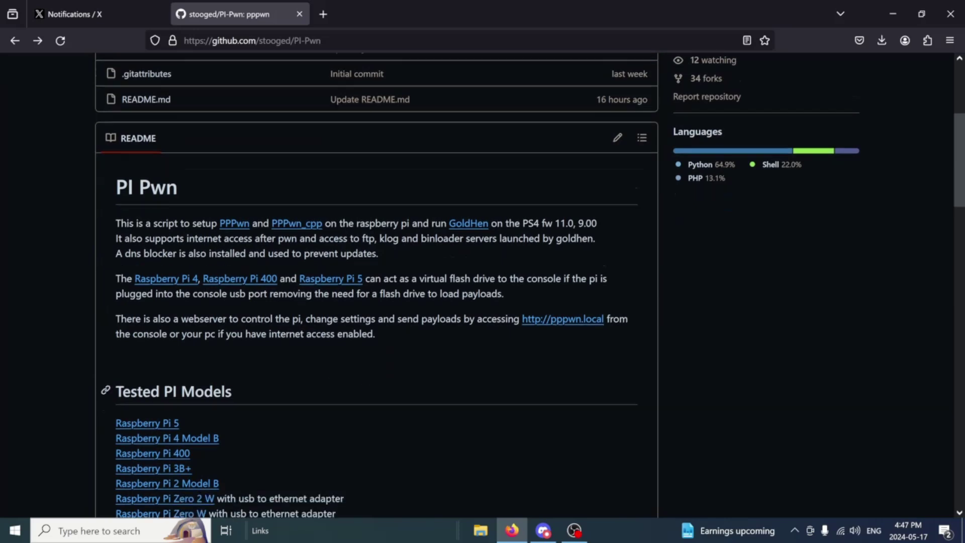
scroll(140, 343, down, 2)
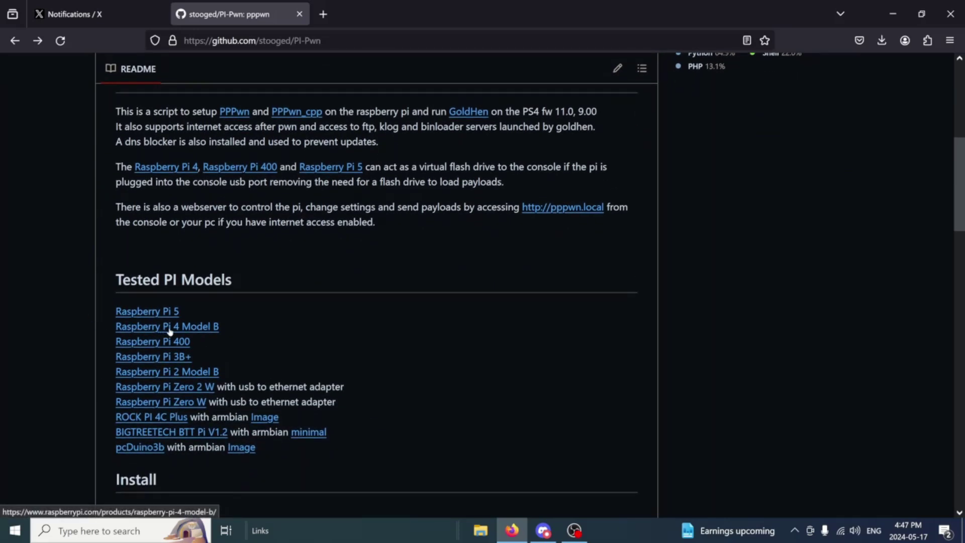
scroll(255, 332, down, 2)
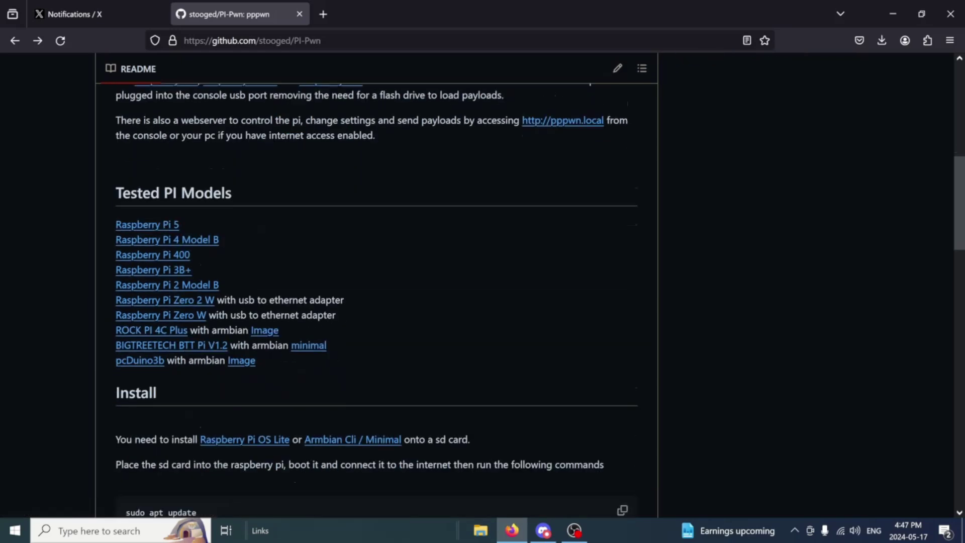
scroll(255, 334, down, 5)
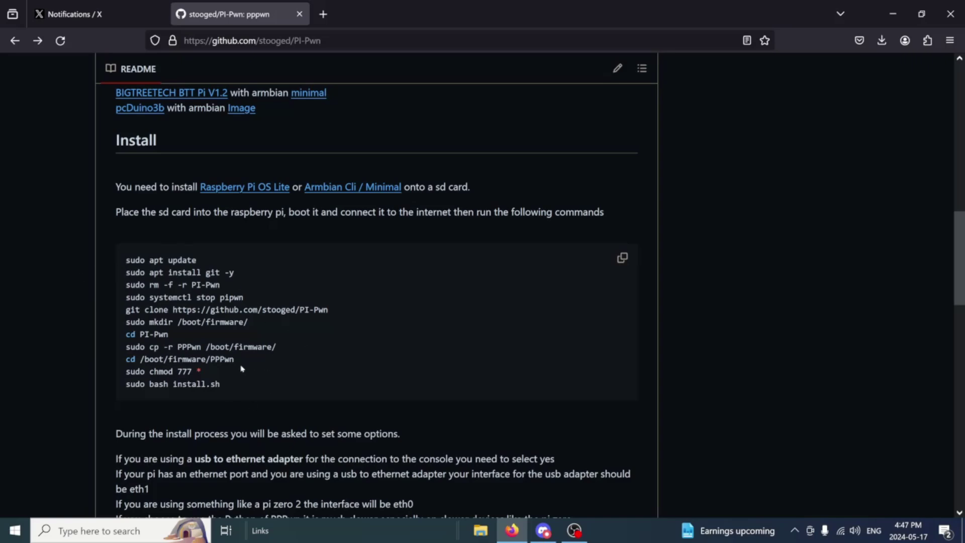
scroll(363, 326, up, 1)
scroll(363, 327, up, 10)
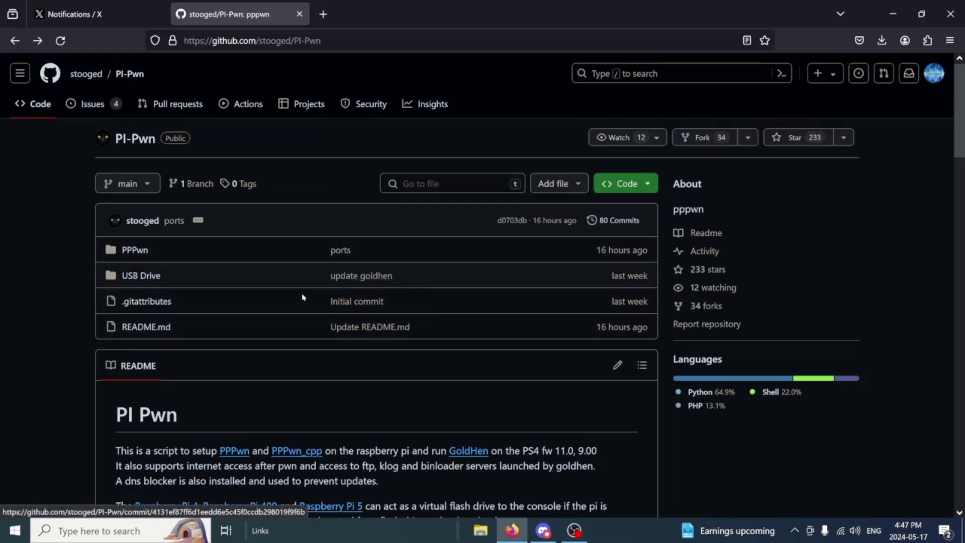
click(132, 284)
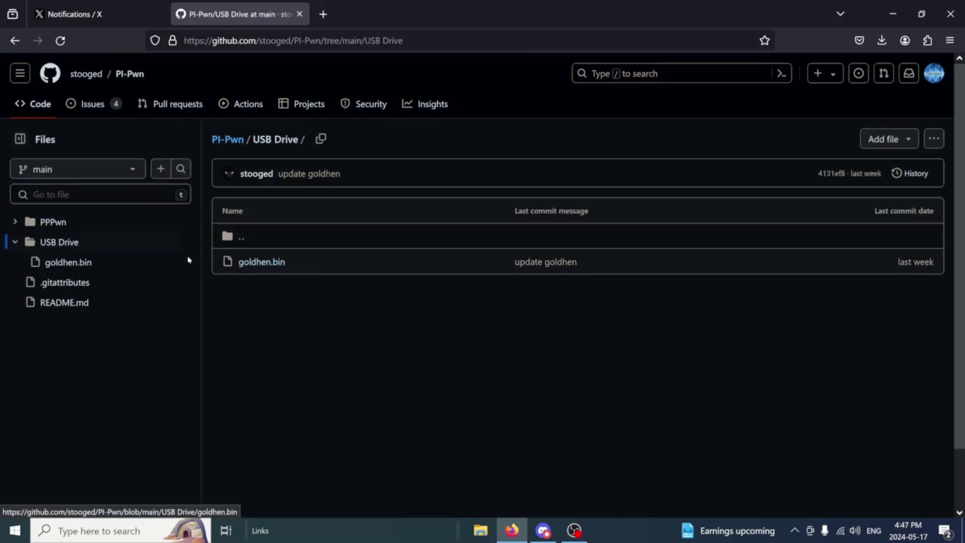
click(14, 41)
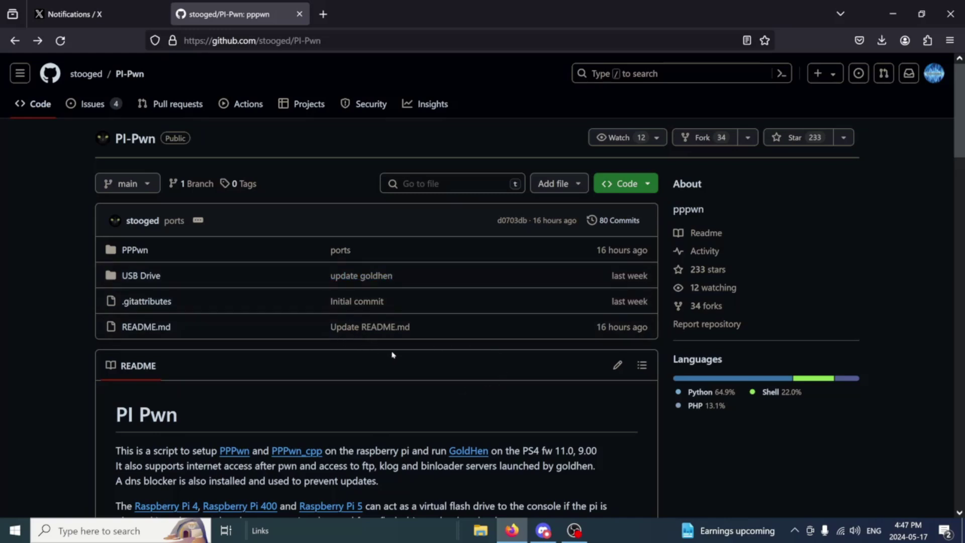
scroll(392, 355, down, 8)
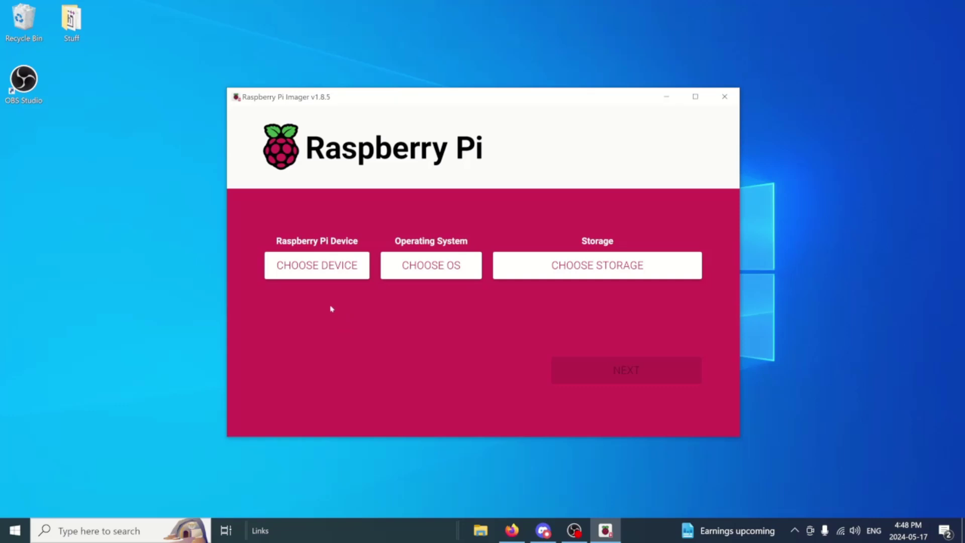
Select Raspberry Pi 4, Raspberry Pi OS Lite (64-bit) and the 15.9 GB USB storage, then continue
click(302, 271)
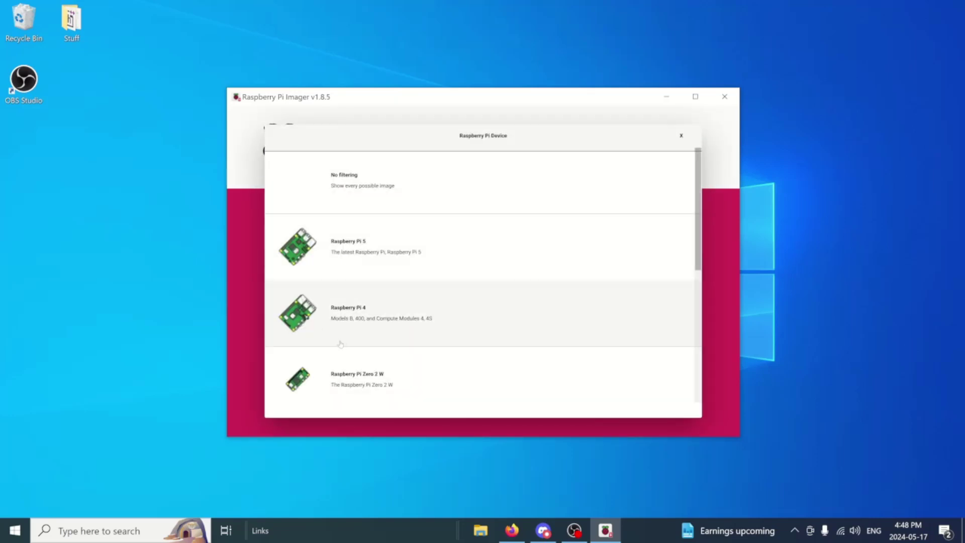
click(357, 319)
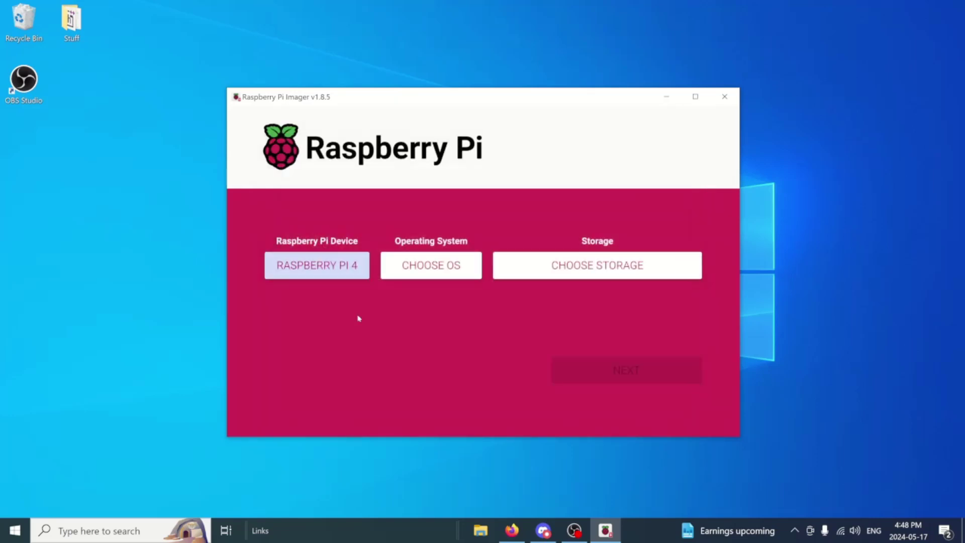
click(433, 267)
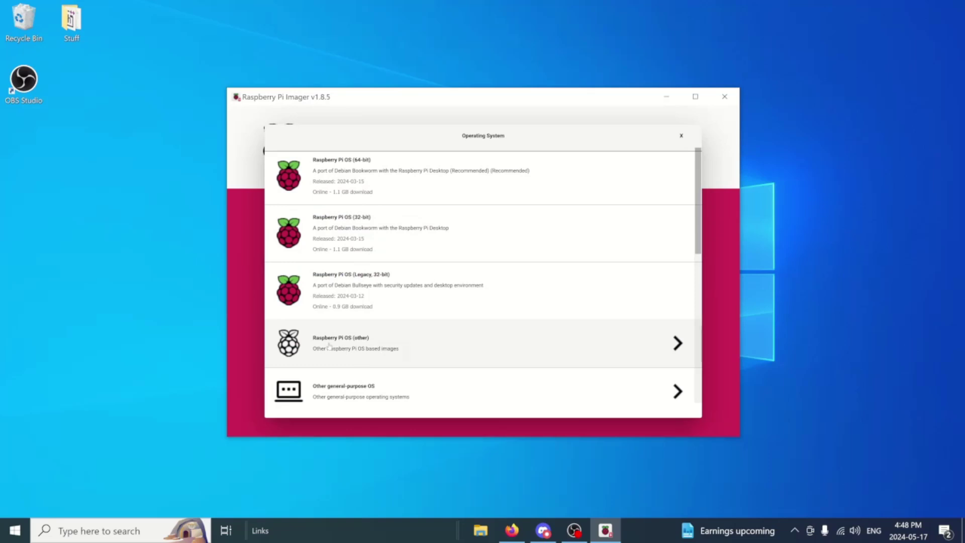
click(356, 342)
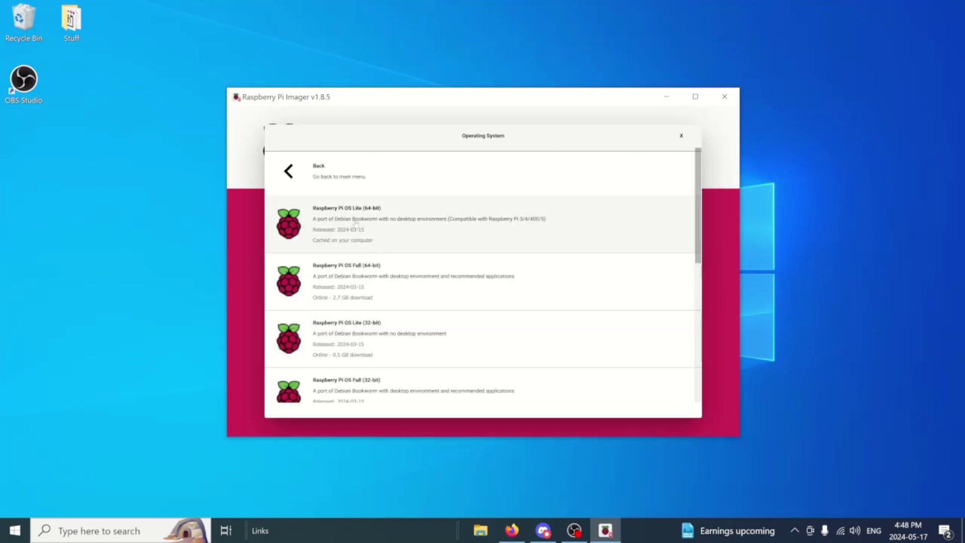
click(355, 223)
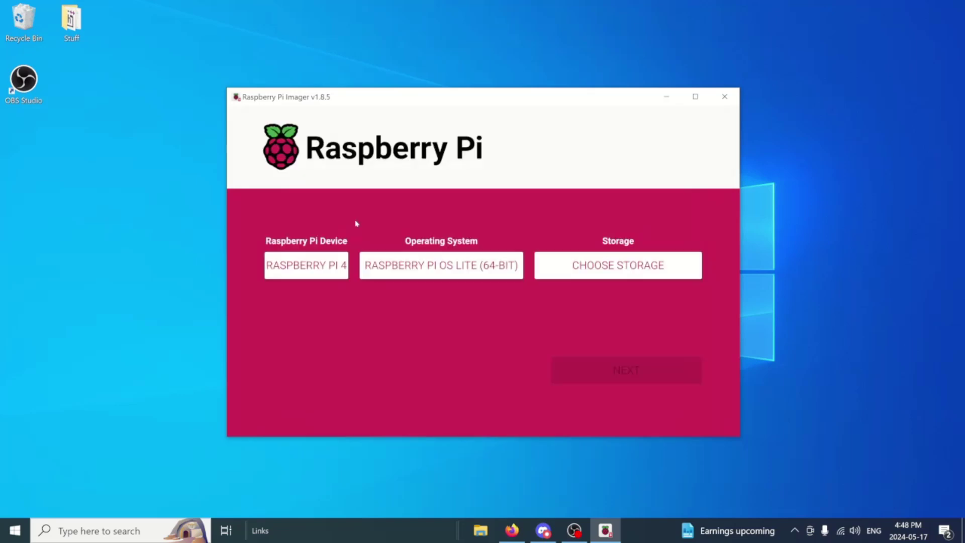
click(562, 269)
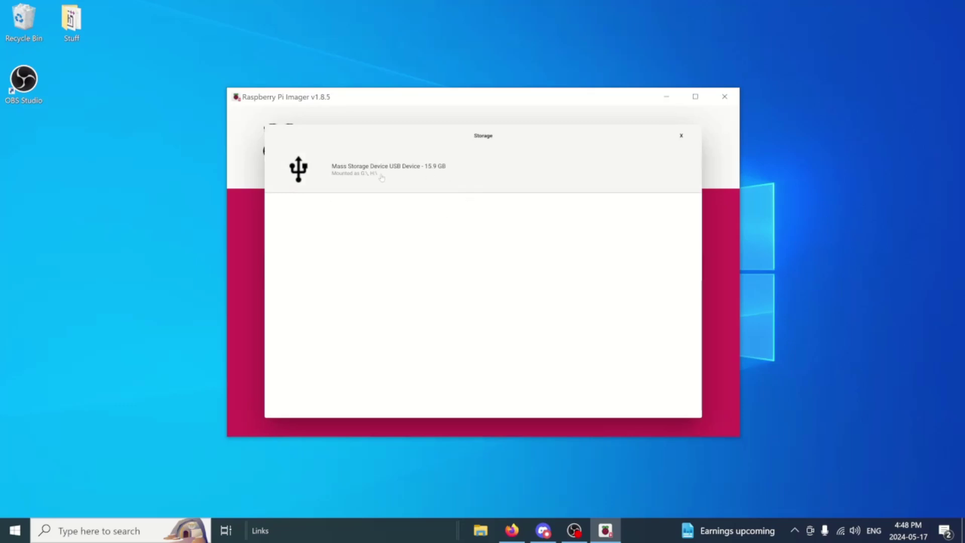
click(381, 178)
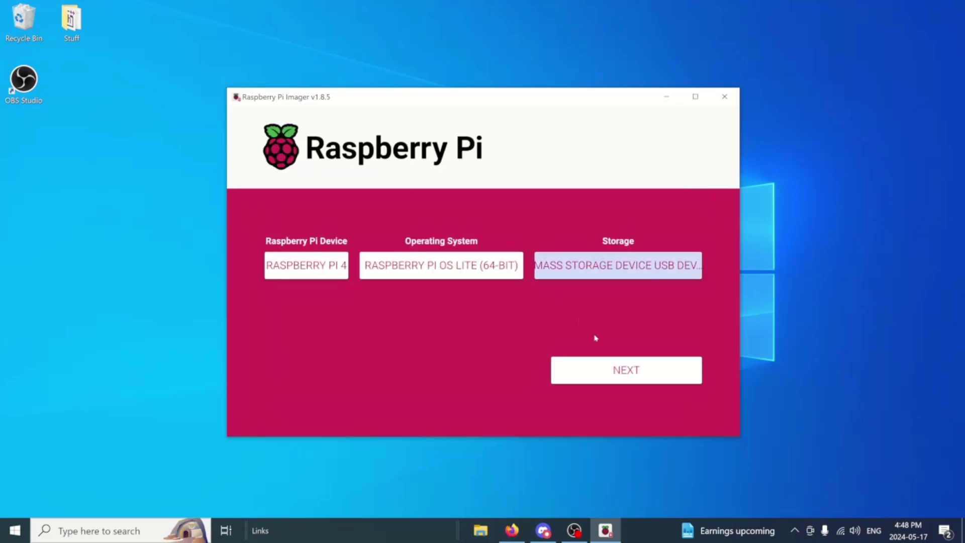
click(603, 370)
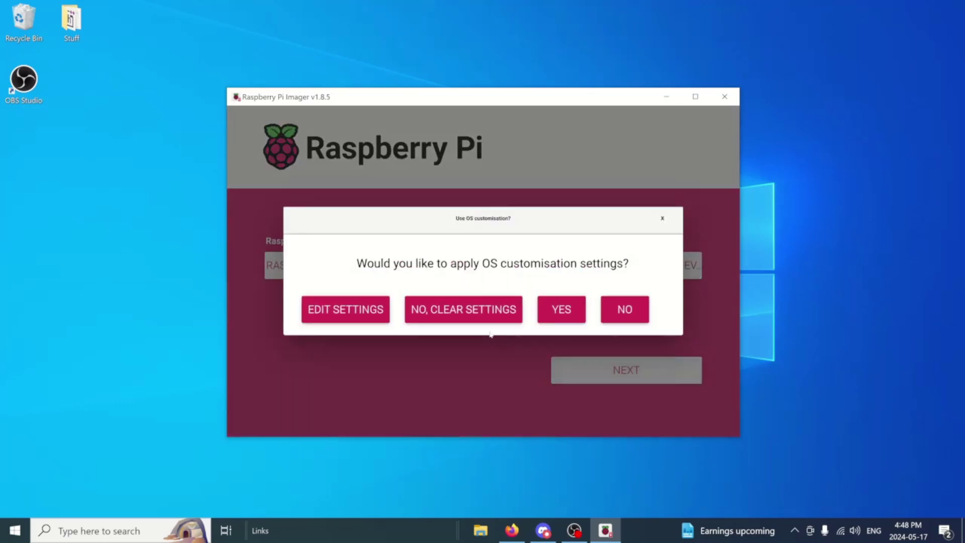
In OS customisation, replace the login password while keeping the hostname and username
click(338, 310)
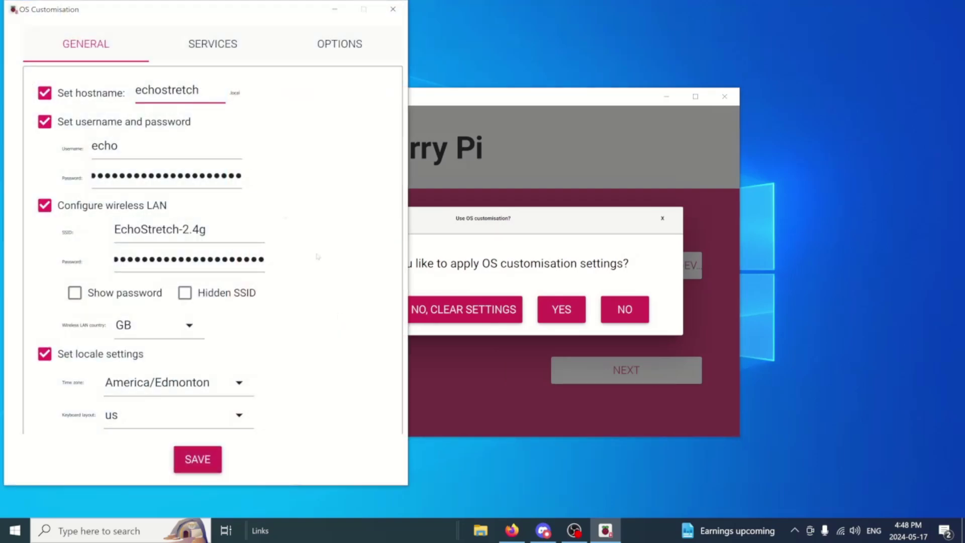
drag(144, 14, 378, 27)
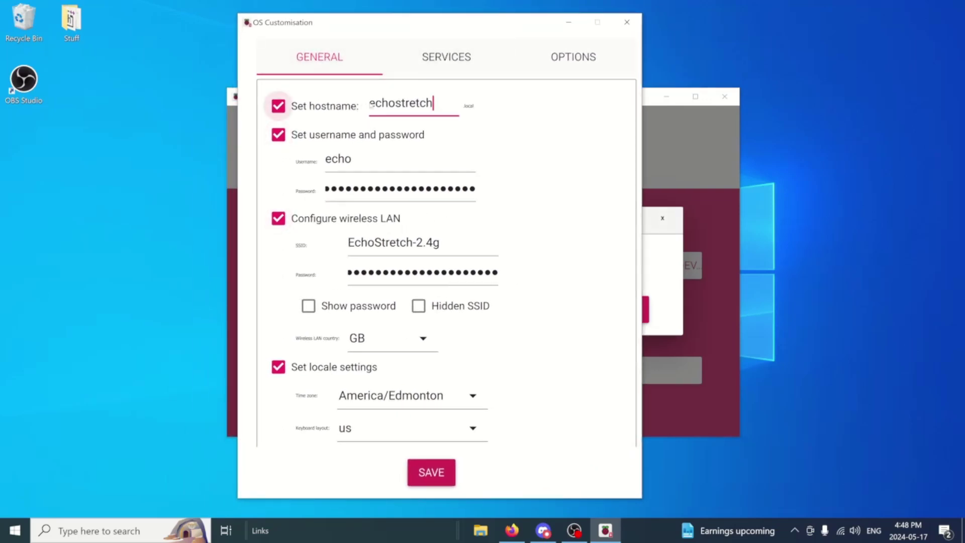
double_click(464, 107)
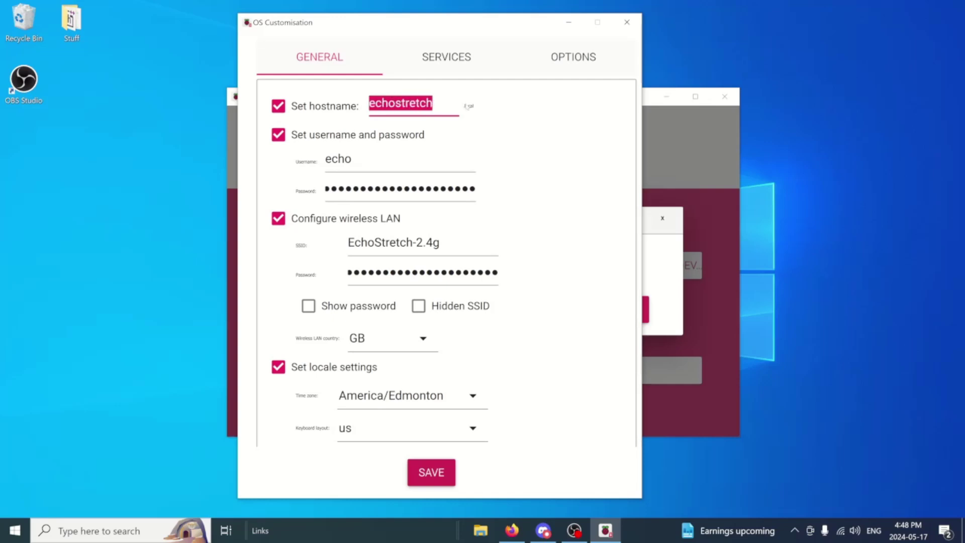
click(472, 110)
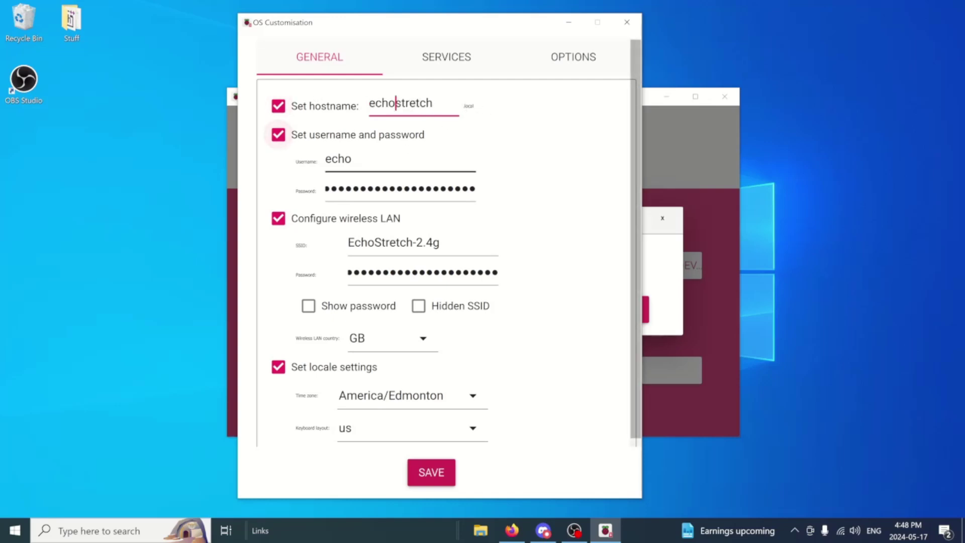
click(361, 162)
key(Tab)
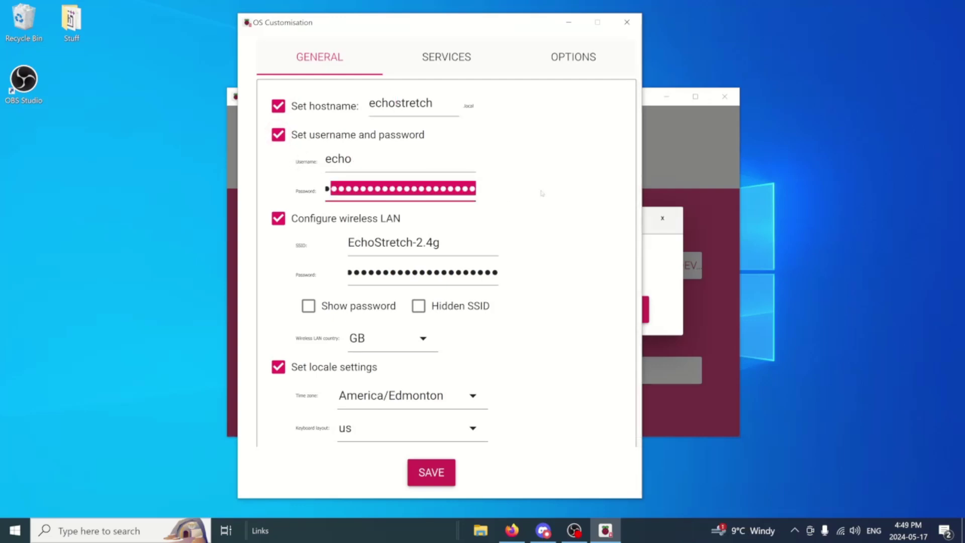
key(BackSpace)
text(echo)
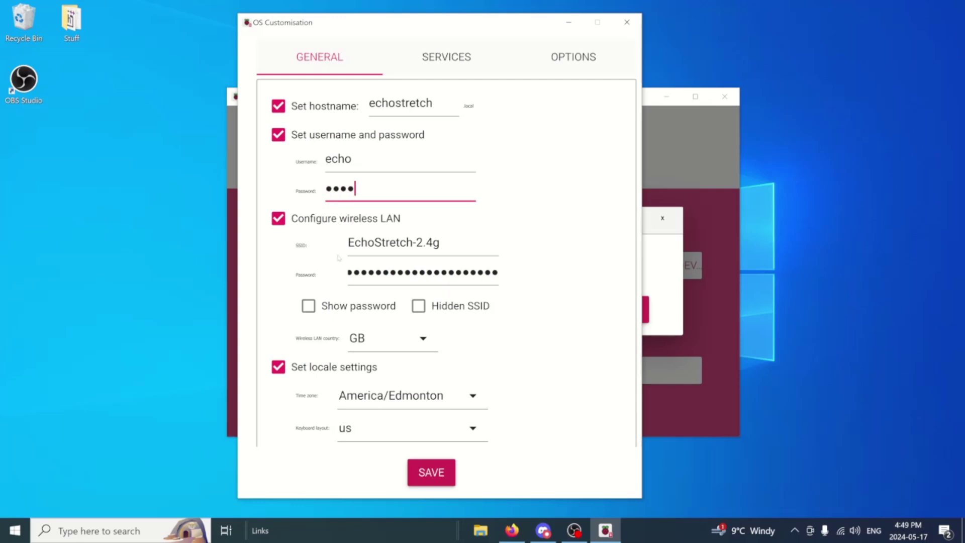
Replace the Wi-Fi password with a new one, leaving the network name unchanged
key(Tab)
key(shift+Right)
key(shift+Right)
key(shift+Right)
key(shift+Right)
key(shift+Right)
key(shift+Right)
key(shift+Right)
key(shift+Right)
key(shift+Right)
key(shift+Right)
key(shift+Right)
key(shift+Right)
key(shift+Right)
key(shift+Right)
key(shift+Right)
key(Left)
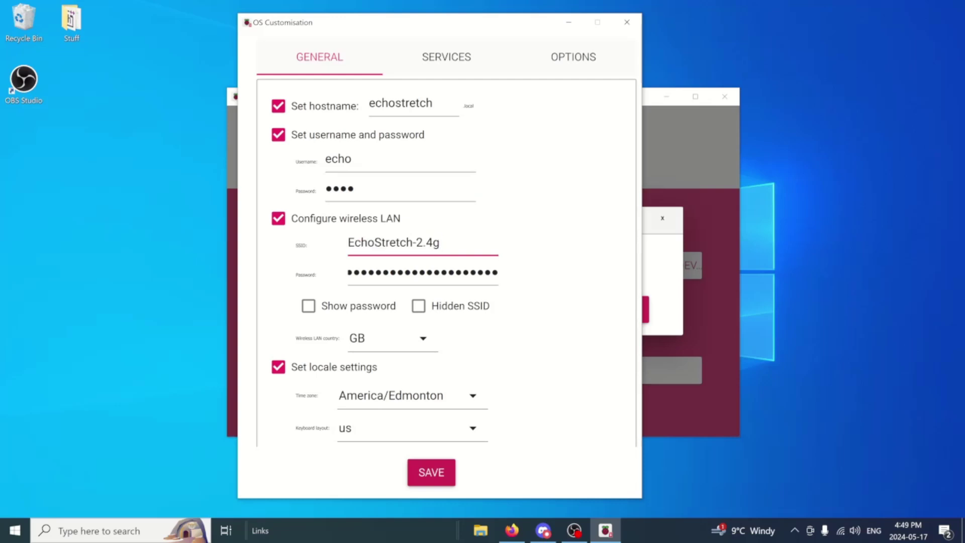
key(shift+Right)
key(shift+Right)
key(shift+Right)
key(shift+Right)
key(shift+Right)
key(shift+Right)
key(shift+Right)
key(shift+Right)
key(shift+Right)
key(shift+Right)
key(shift+Right)
key(shift+Right)
key(shift+Right)
key(shift+Right)
key(shift+Right)
click(433, 242)
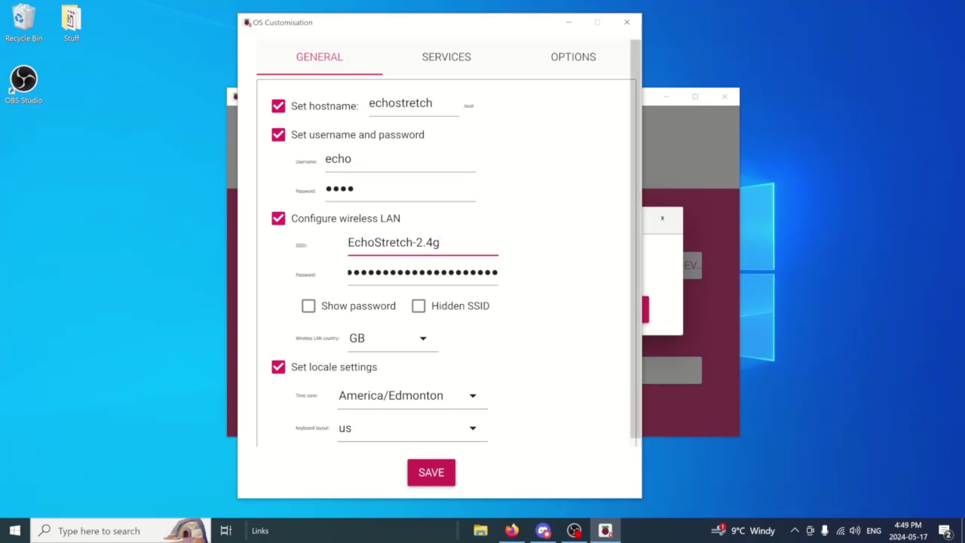
click(358, 242)
key(shift+End)
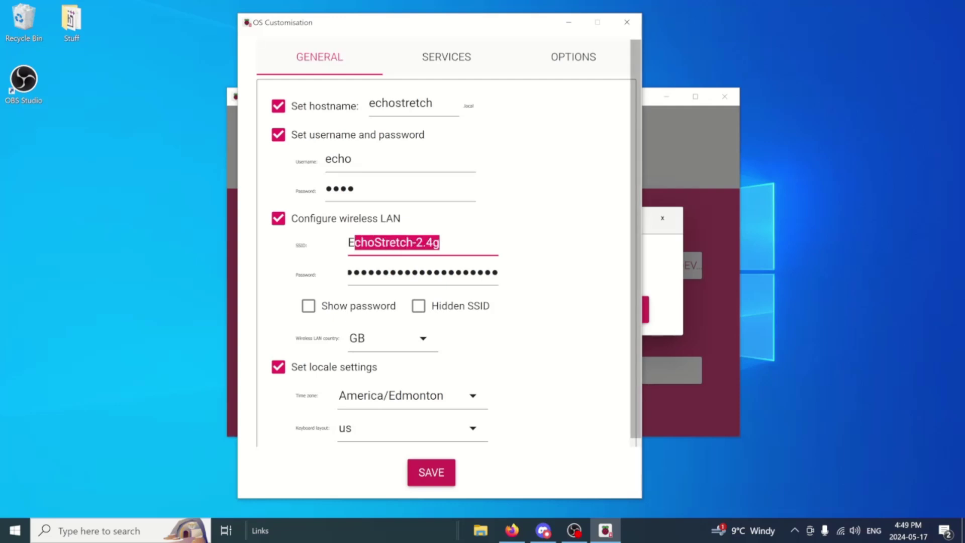
drag(368, 272, 541, 279)
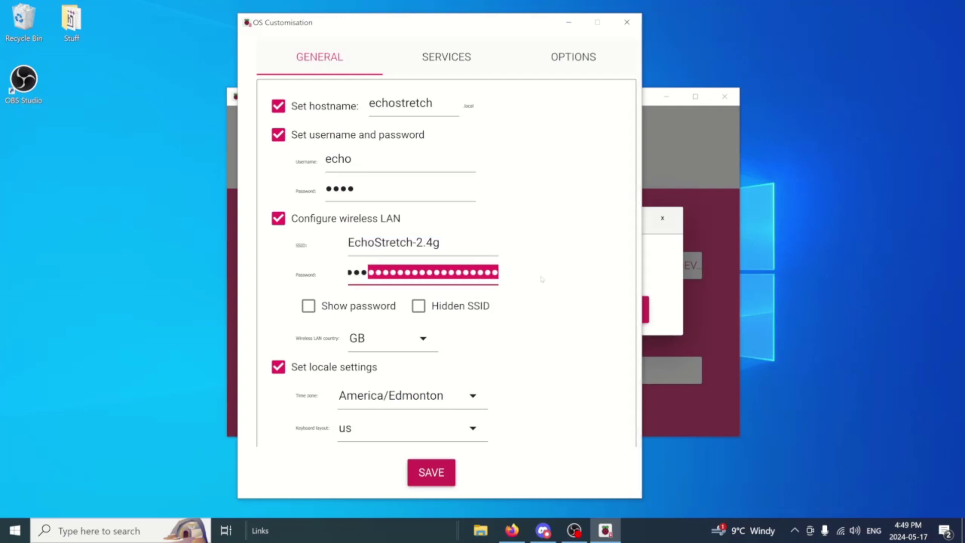
key(End)
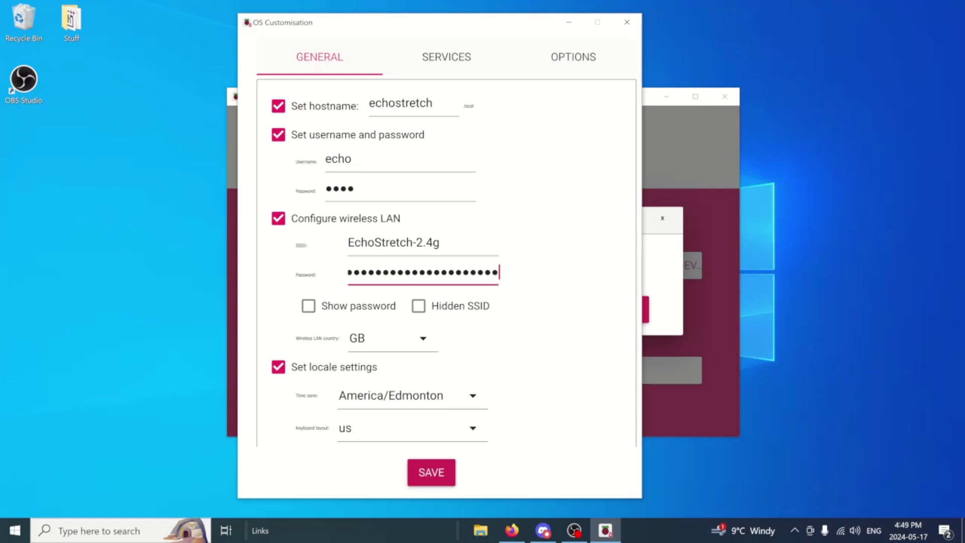
drag(499, 271, 298, 279)
key(BackSpace)
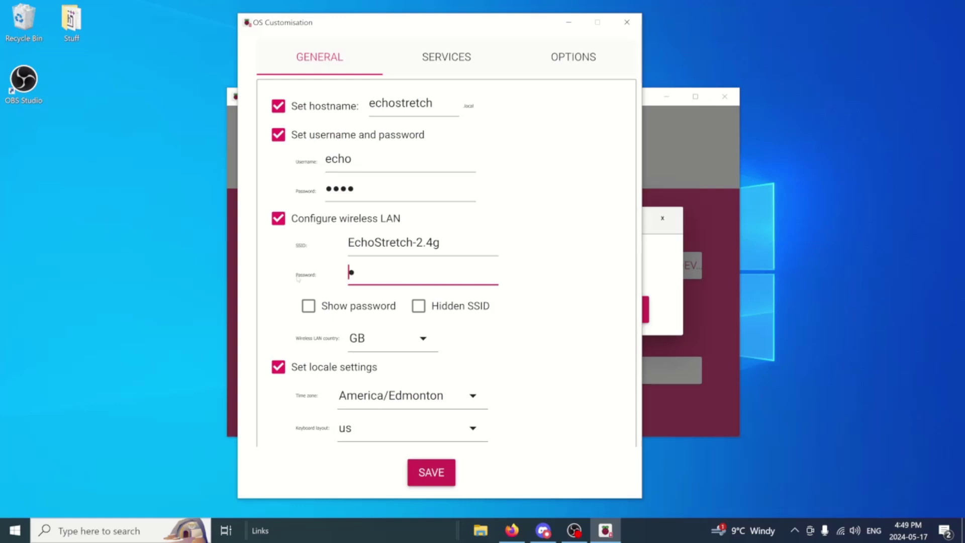
text(••••••••••)
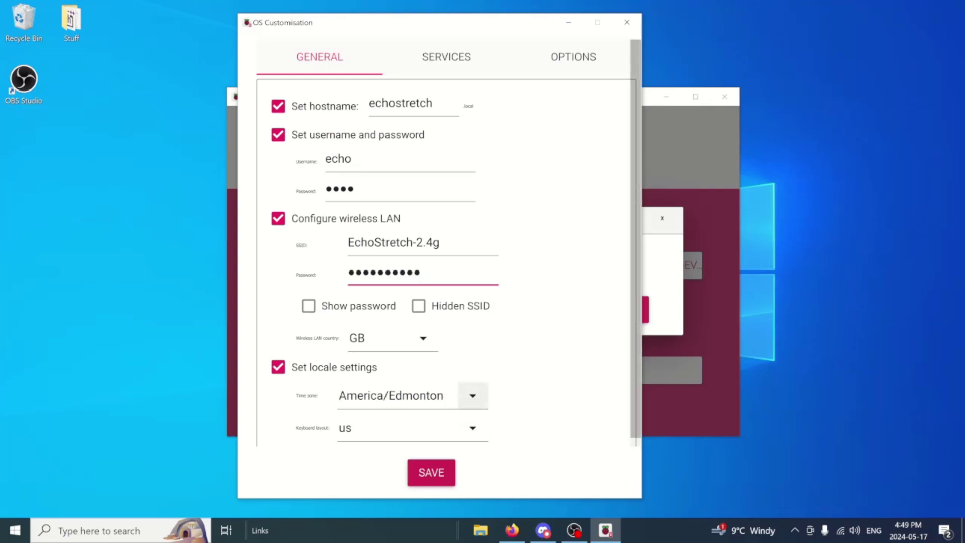
Enable SSH on the Services tab, save the settings and apply them
click(451, 63)
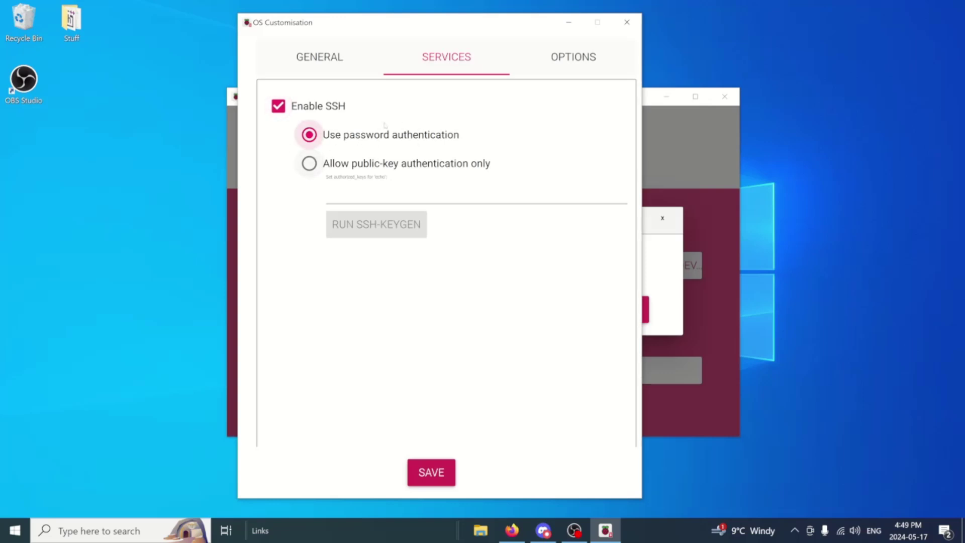
click(427, 472)
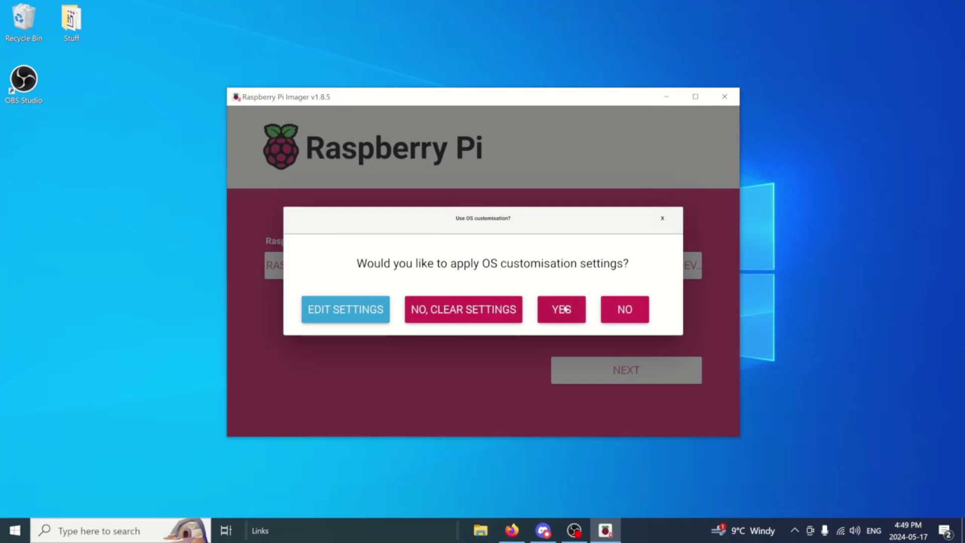
click(566, 309)
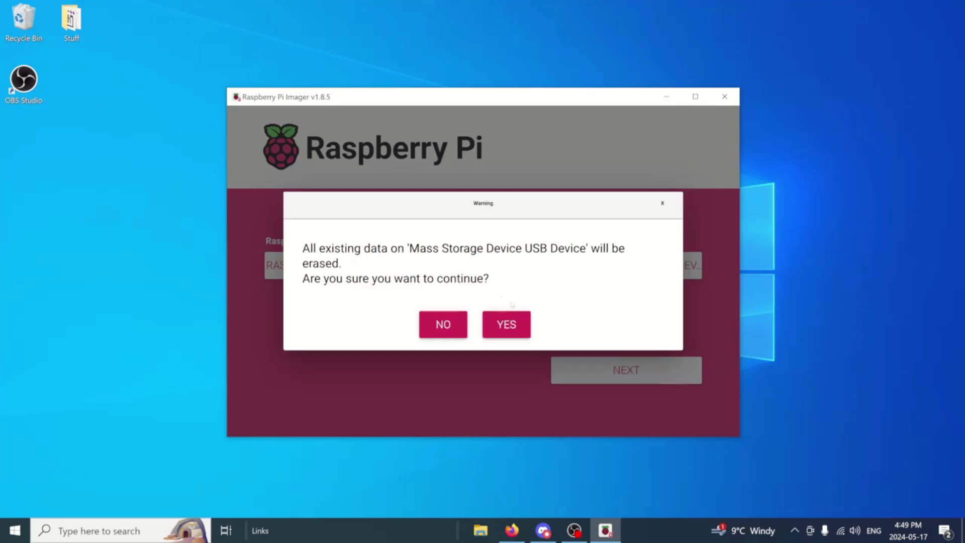
Confirm erasing the USB drive, write OS Lite without verifying, and dismiss the Windows format prompts
click(506, 329)
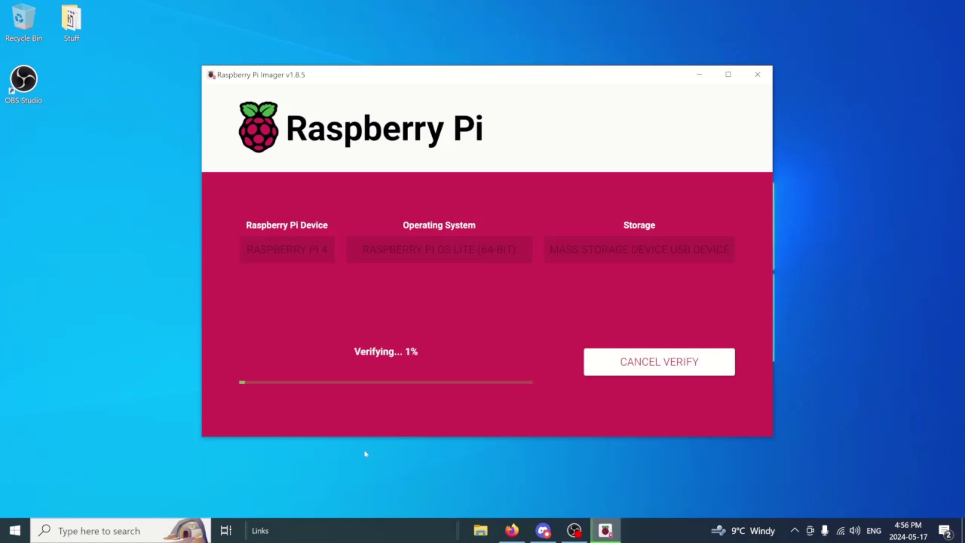
click(637, 366)
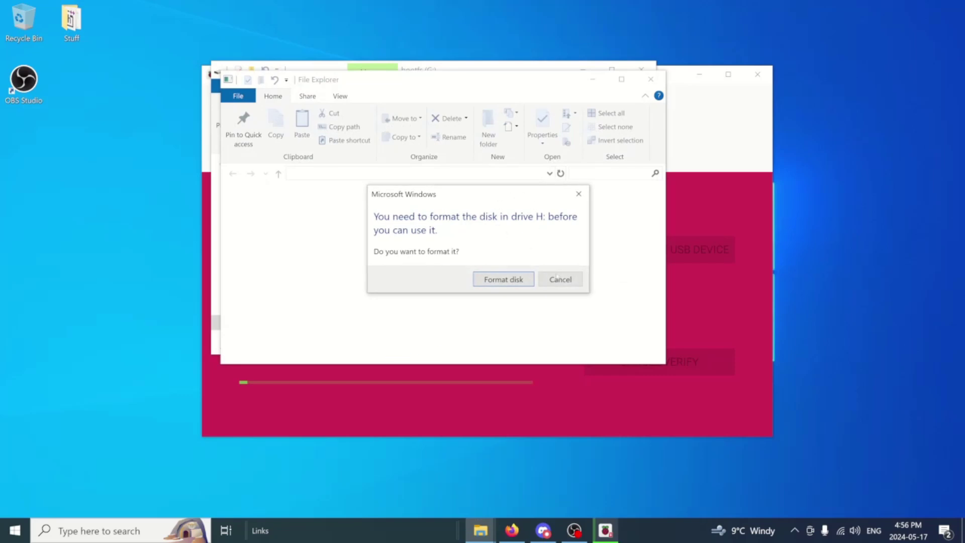
click(557, 278)
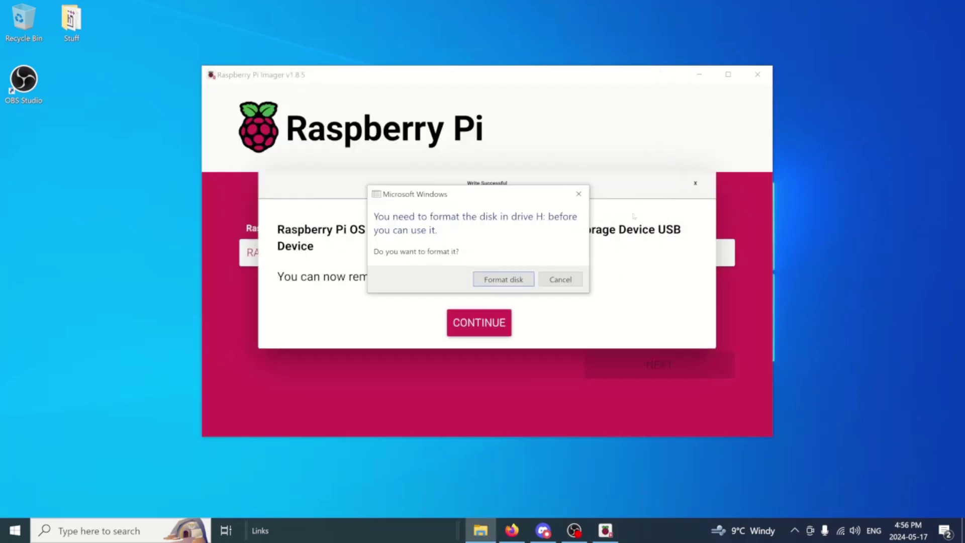
click(578, 194)
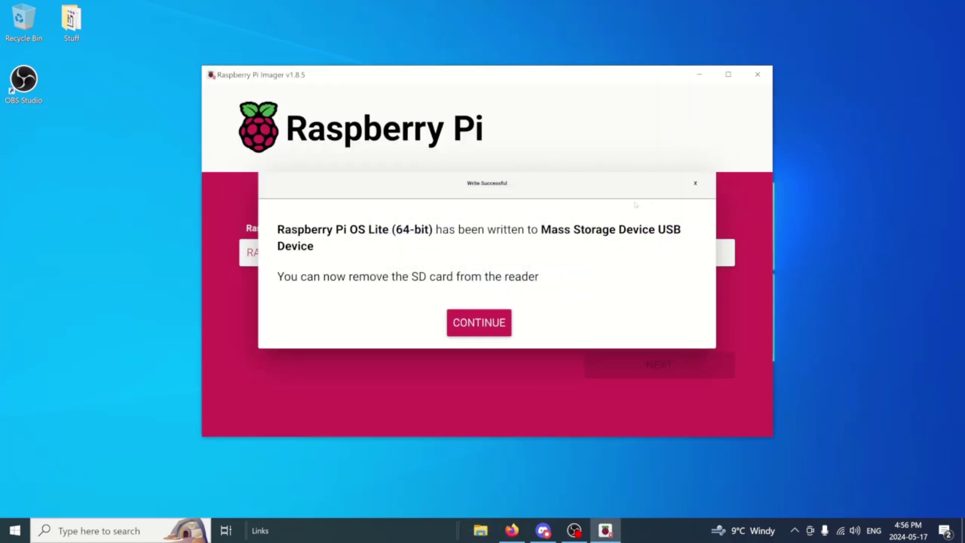
click(475, 320)
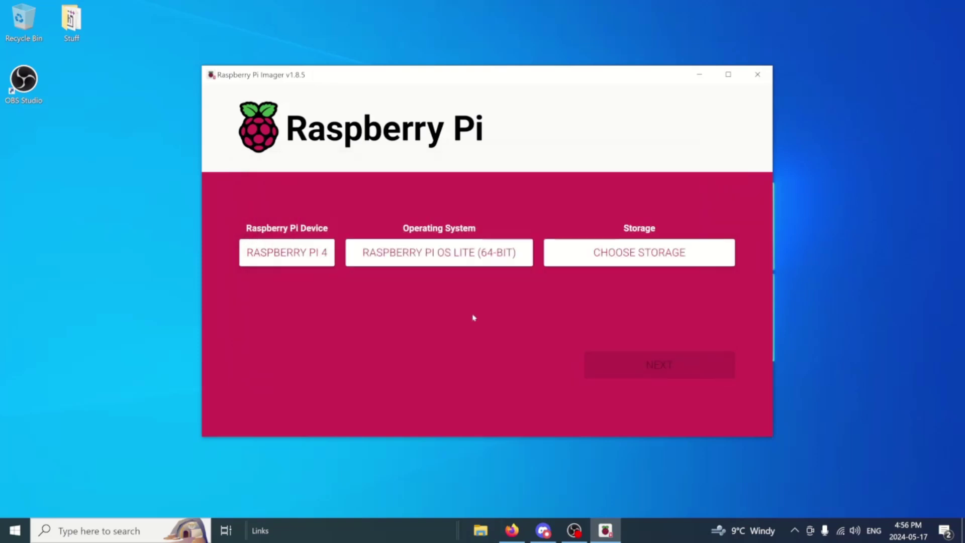
click(757, 75)
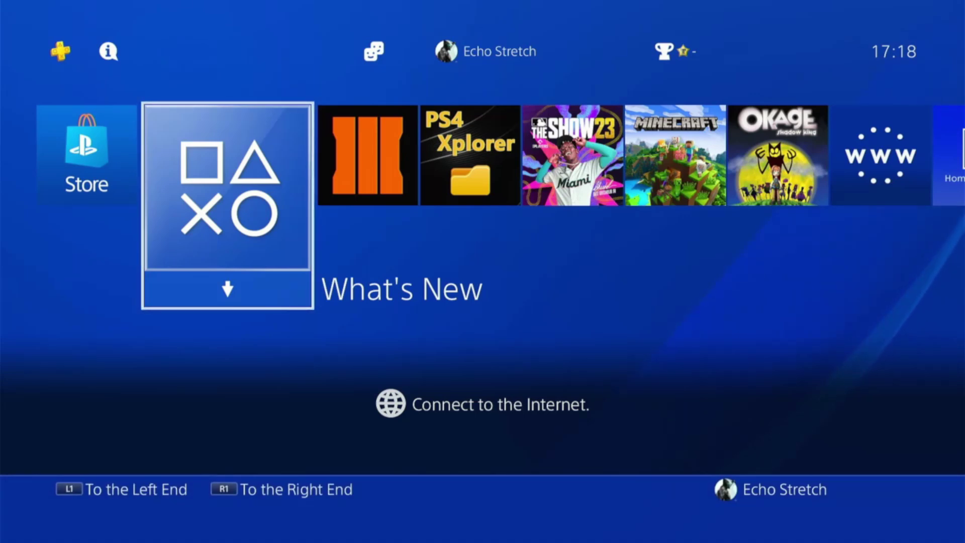
Start a custom internet connection setup over a LAN cable from PS4 Network settings
key(Up)
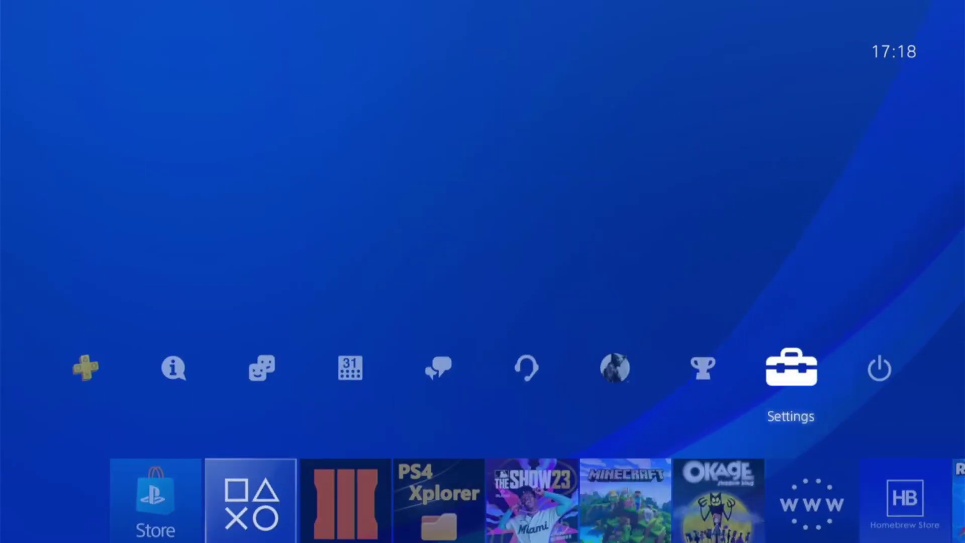
key(Right)
key(Left)
key(Return)
key(Down)
key(Down)
key(Down)
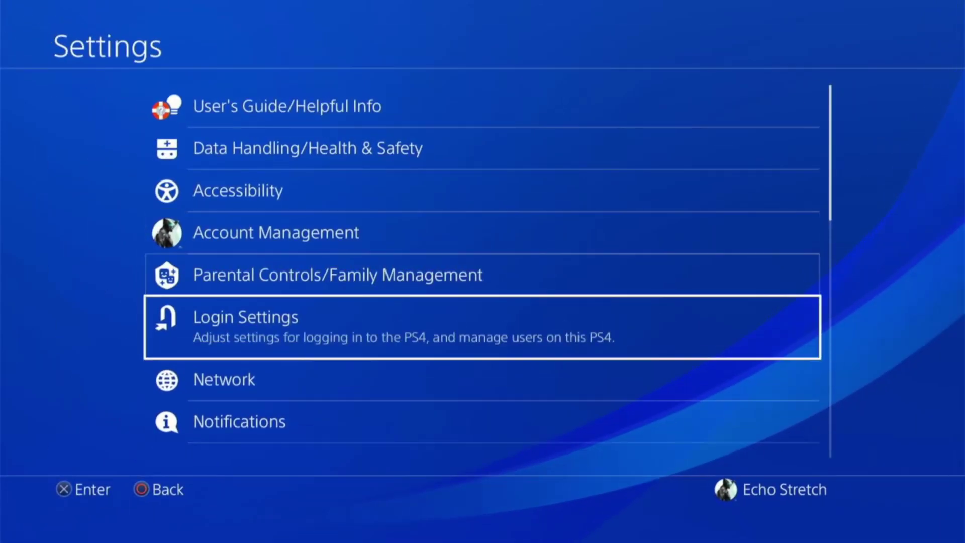
key(Return)
key(Down)
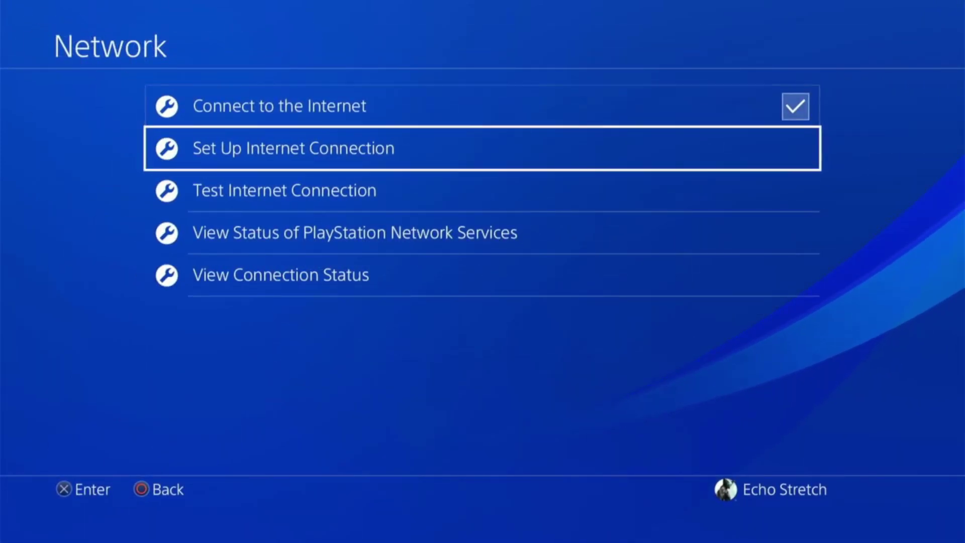
key(Return)
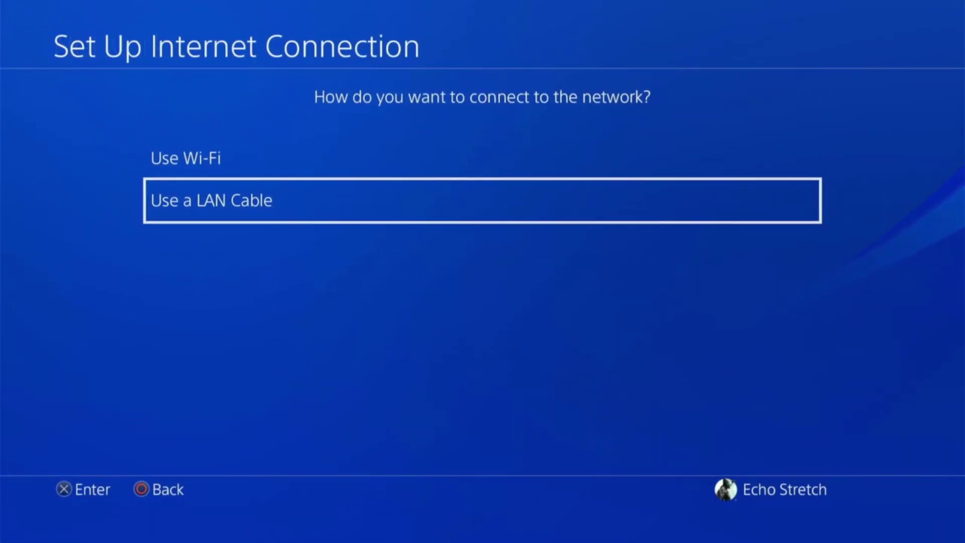
key(Return)
key(Down)
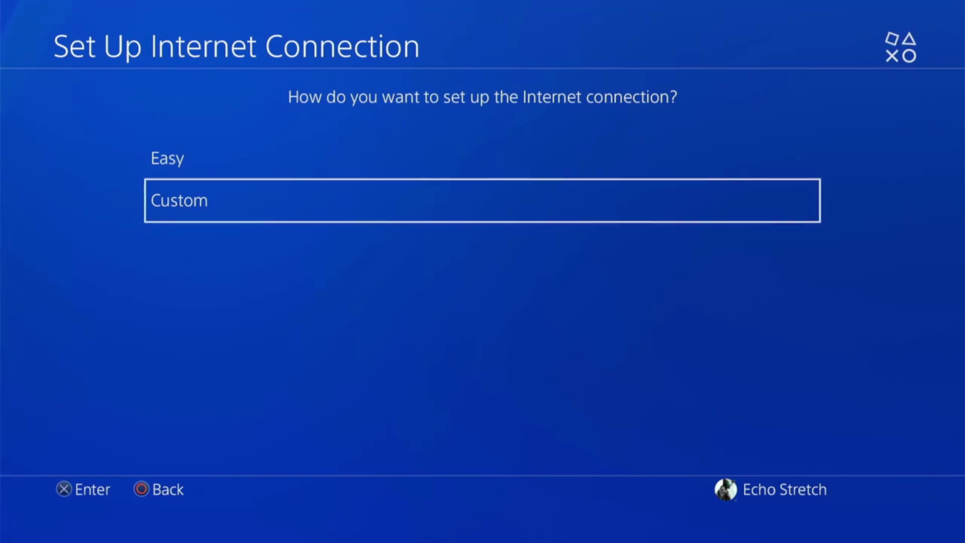
key(Return)
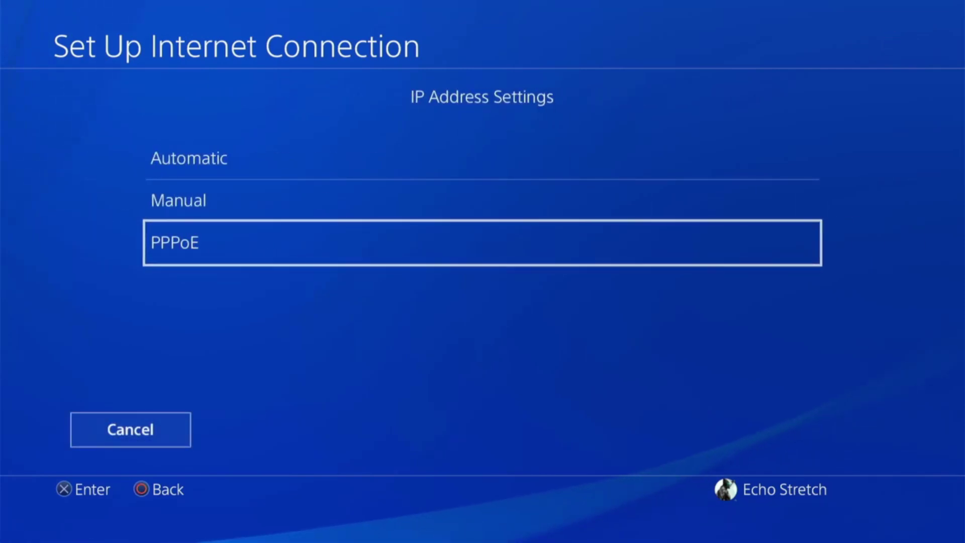
Choose PPPoE, keep DNS and MTU automatic, and use no proxy server
key(Return)
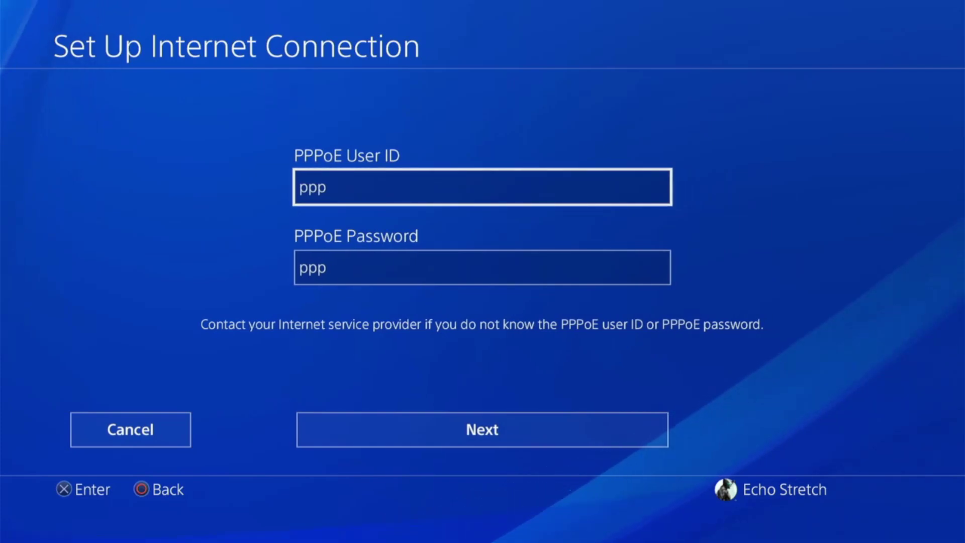
key(Down)
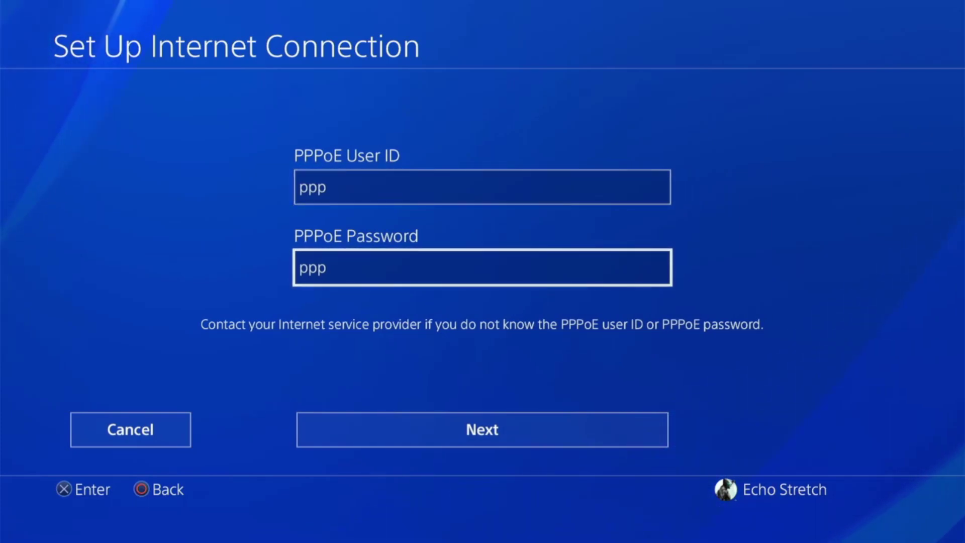
key(Down)
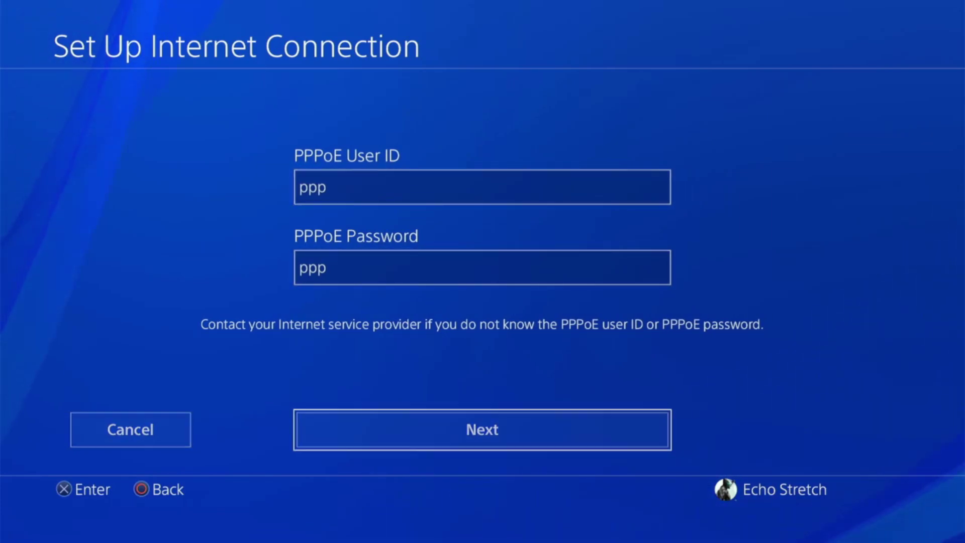
key(Return)
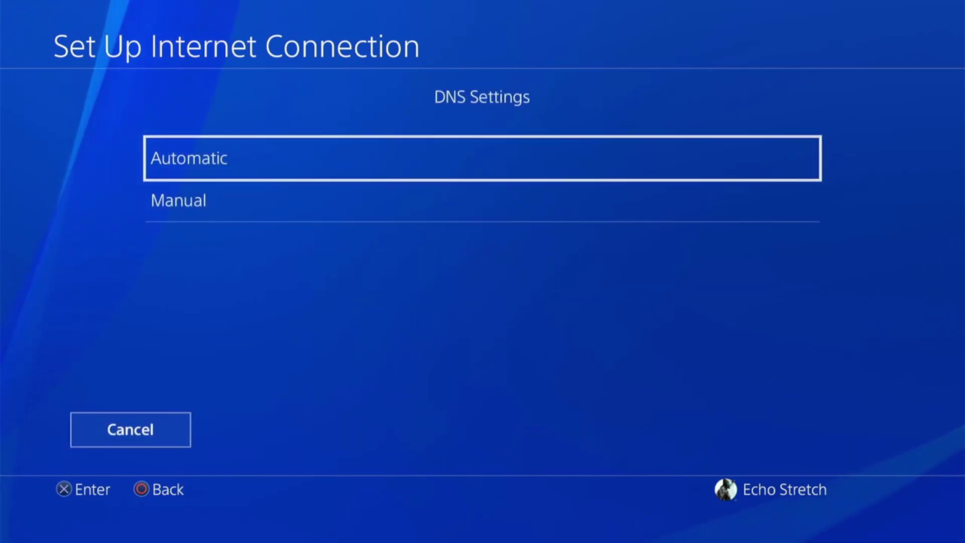
key(Return)
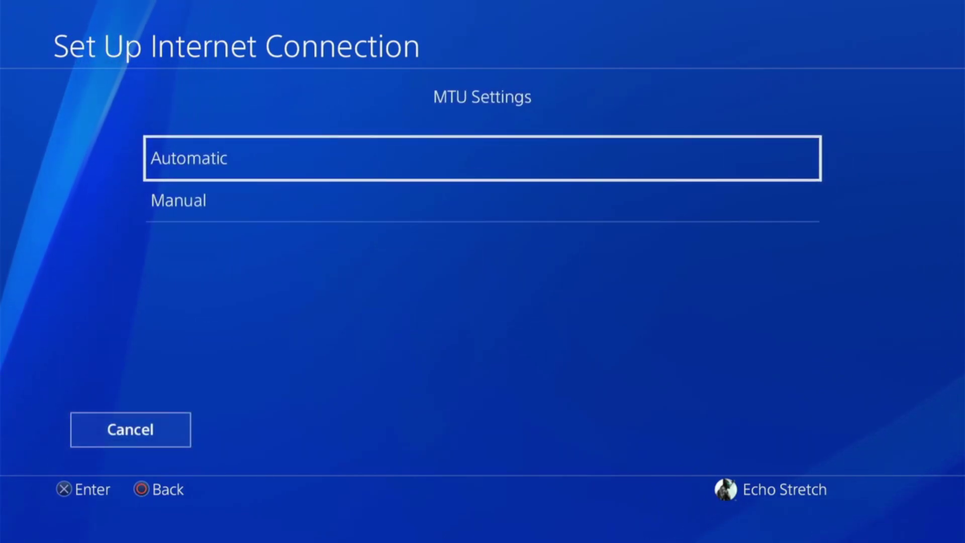
key(Return)
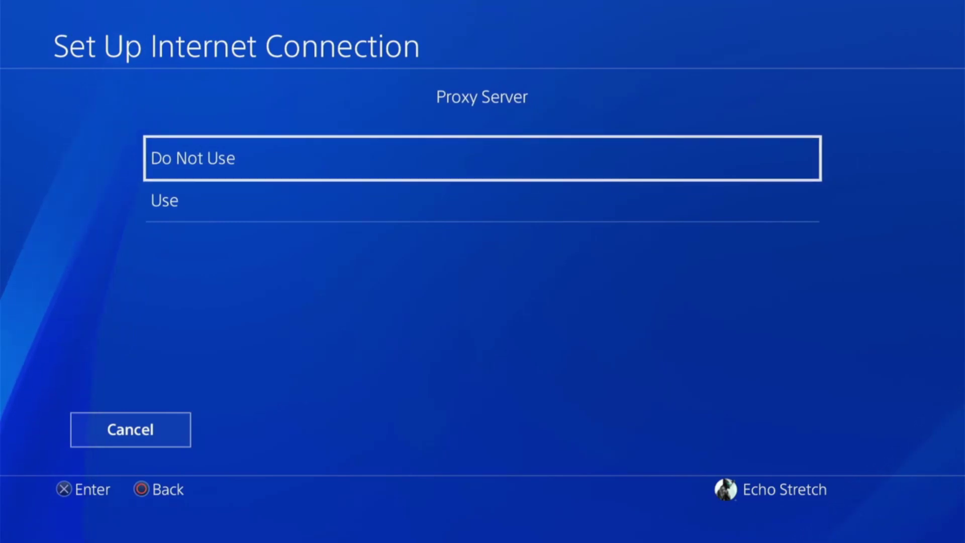
key(Return)
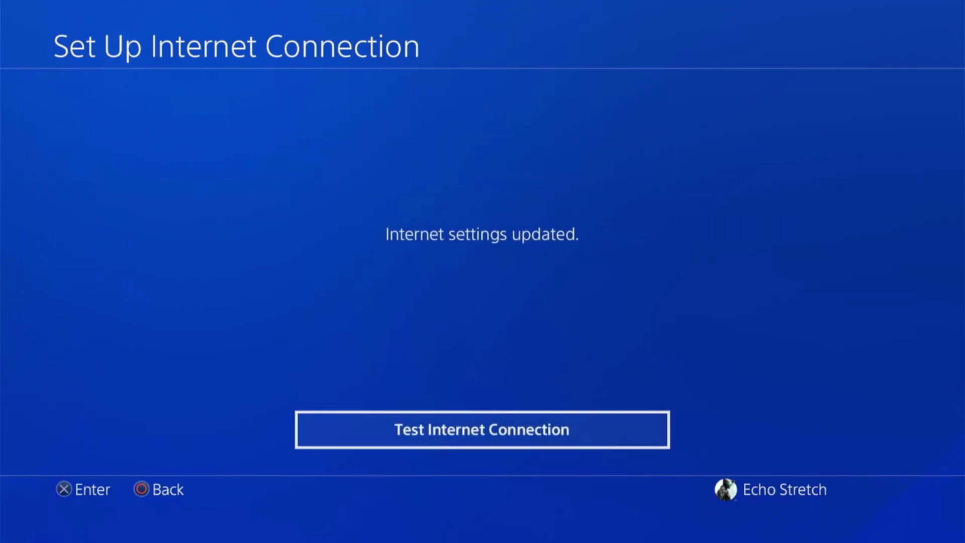
Skip the connection test and back out to the PS4 home screen
key(Escape)
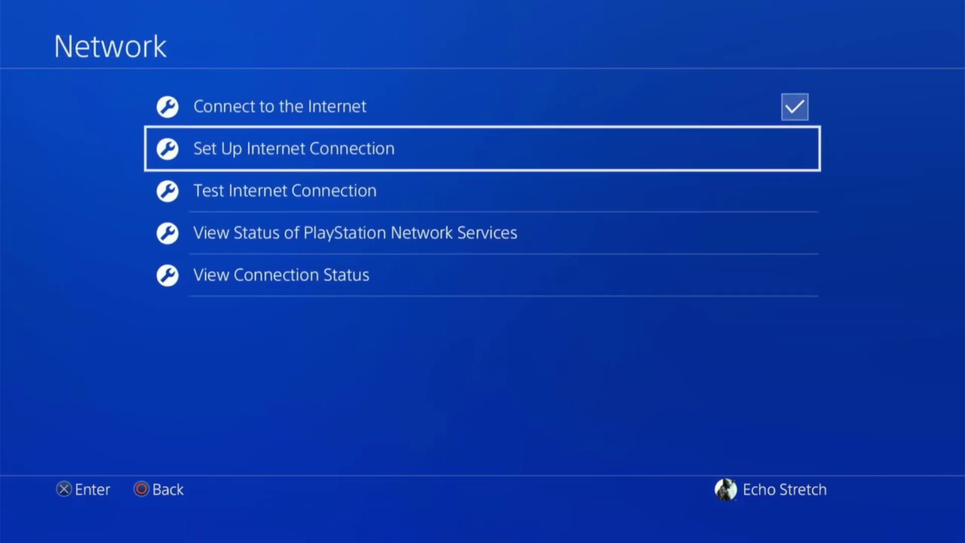
key(Escape)
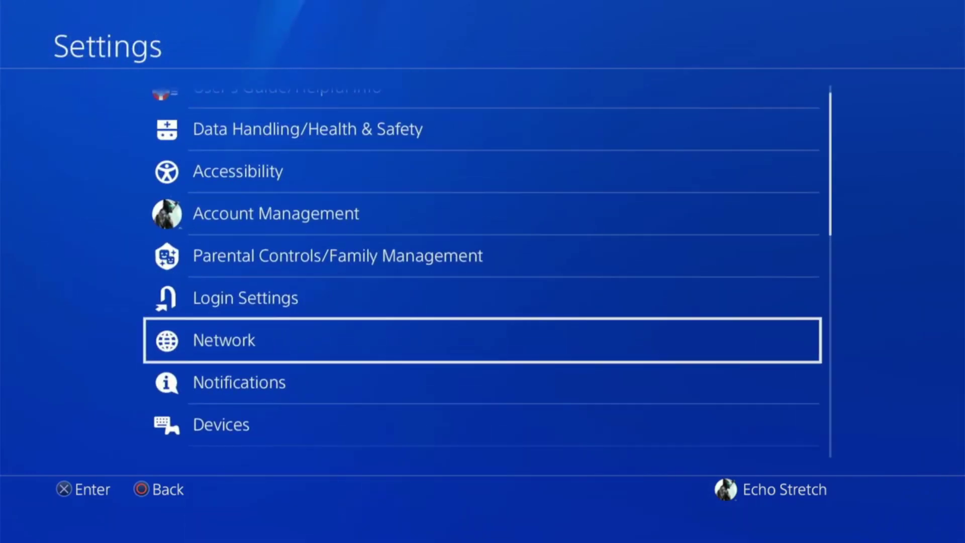
key(Escape)
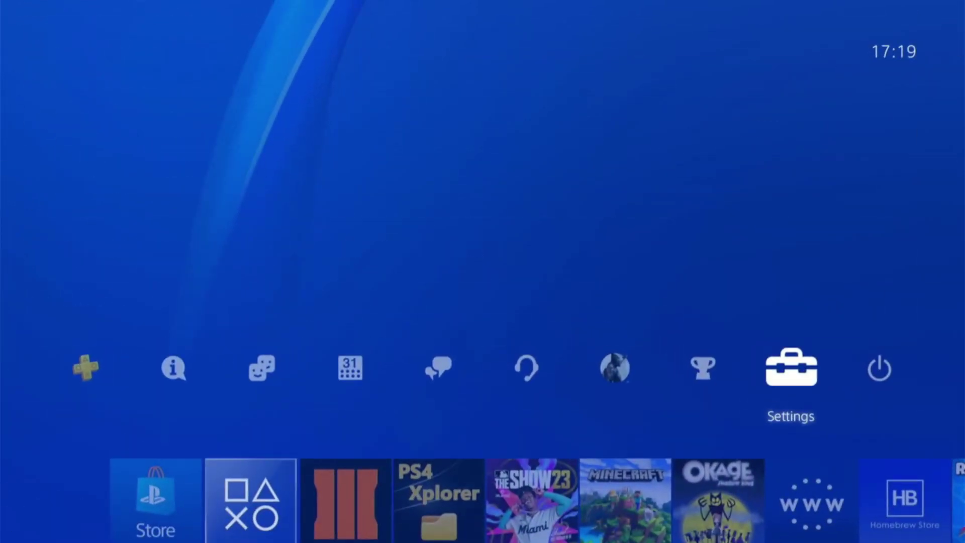
key(Escape)
key(Right)
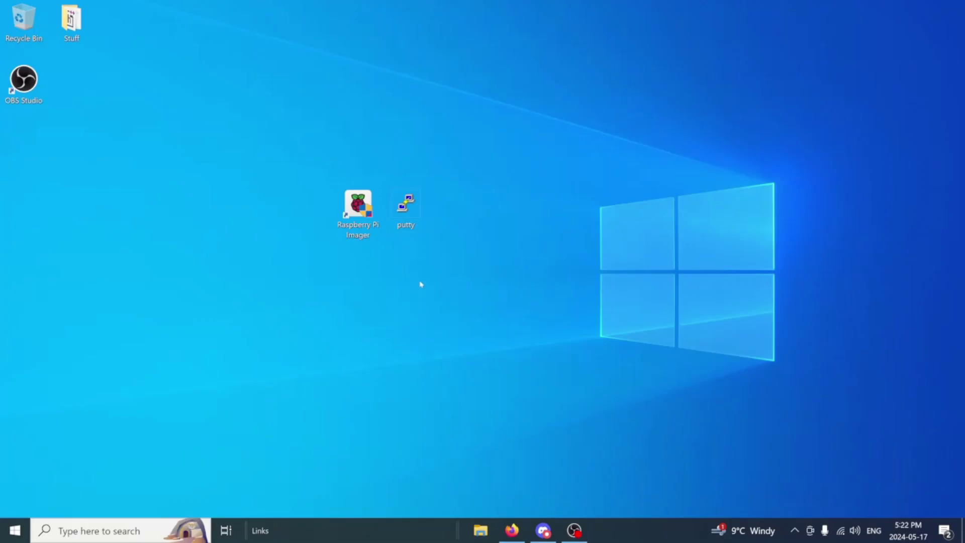
Connect PuTTY over SSH to echostretch.local and log in with the Pi's username and password
double_click(404, 207)
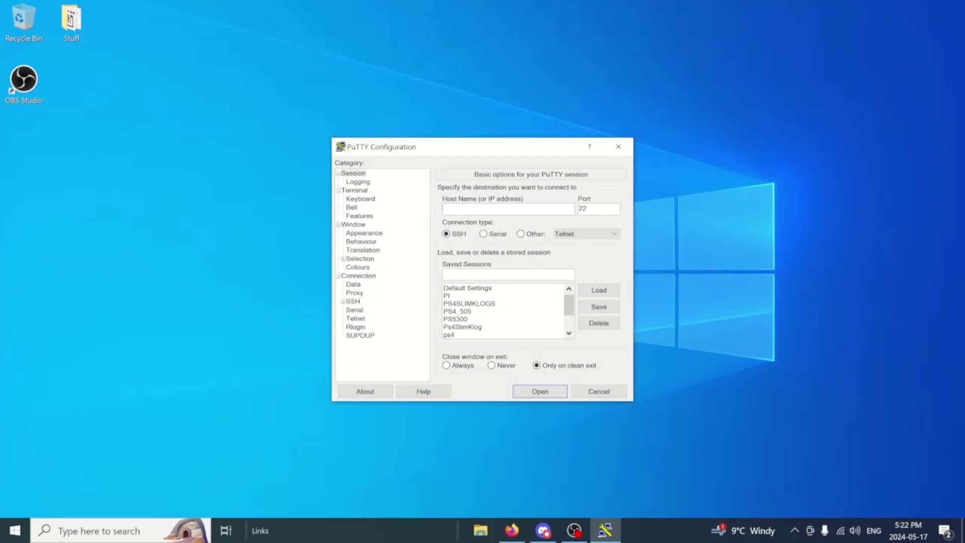
text(echostretch.local)
click(550, 390)
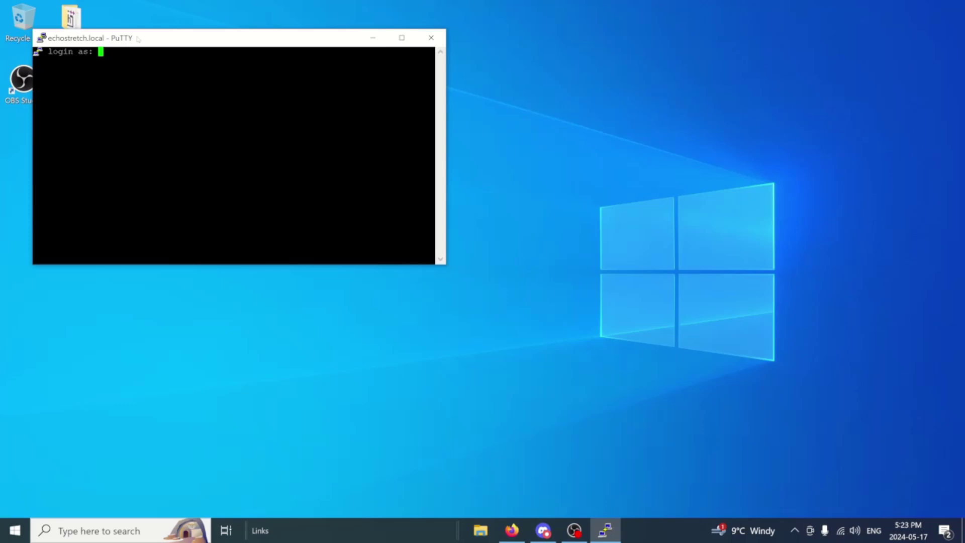
text(echo)
key(Return)
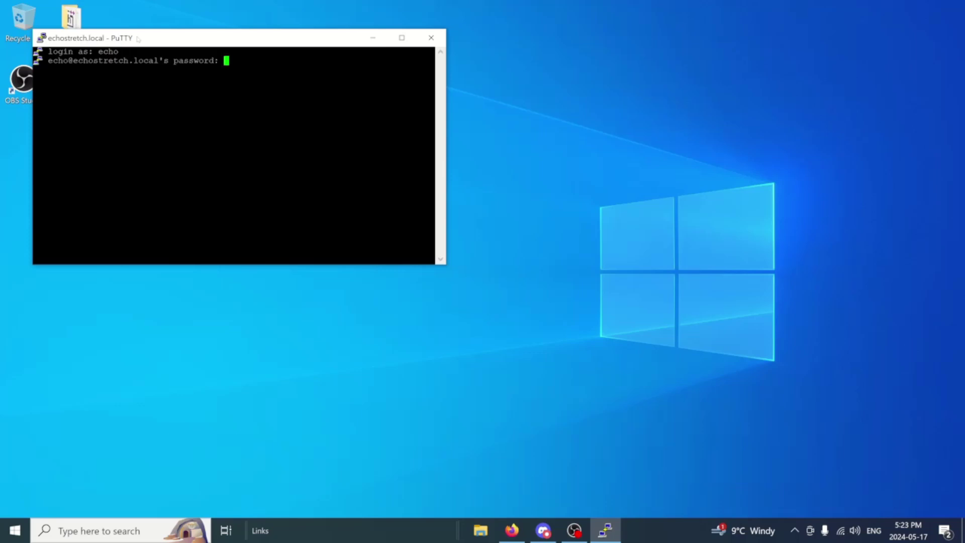
key(Return)
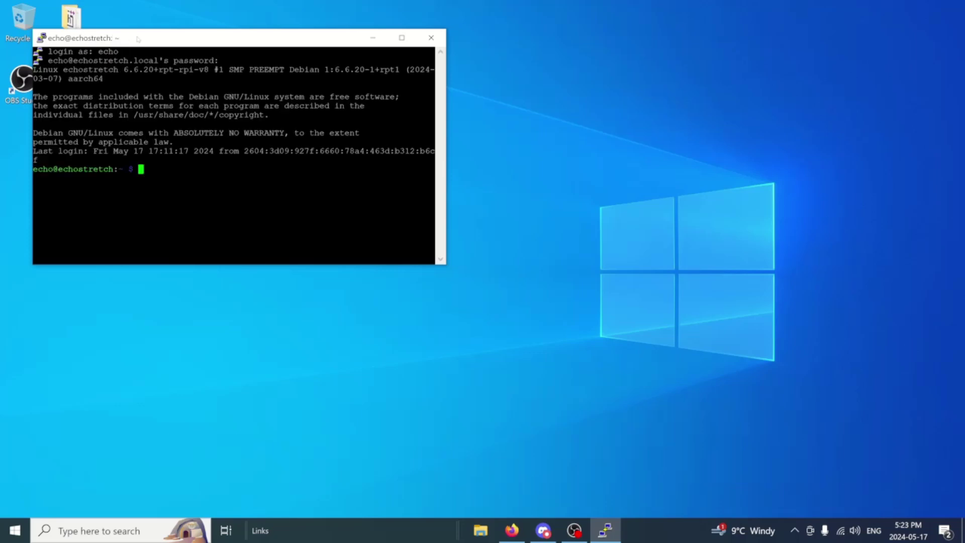
Copy the install command block from the PI-Pwn README in Firefox, then minimise Firefox
click(512, 530)
scroll(289, 283, down, 6)
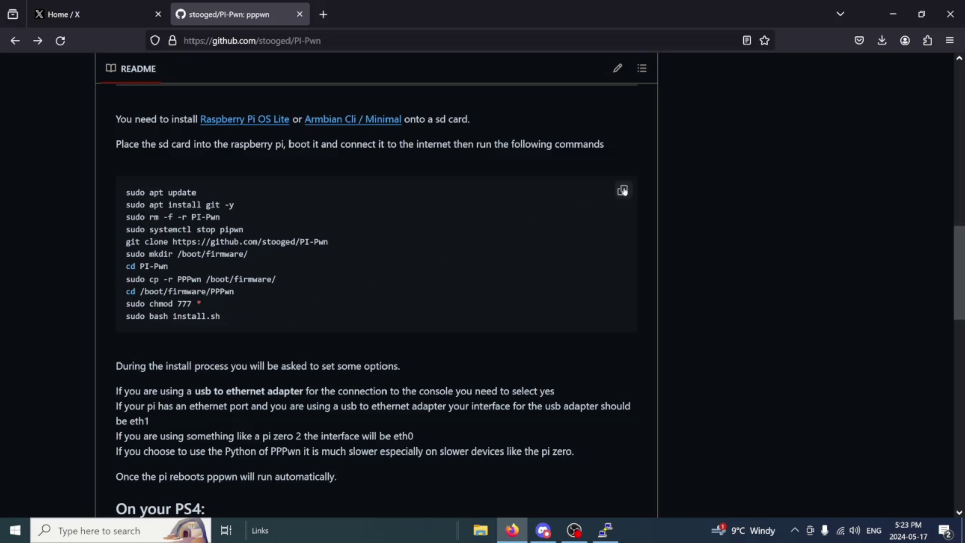
click(624, 191)
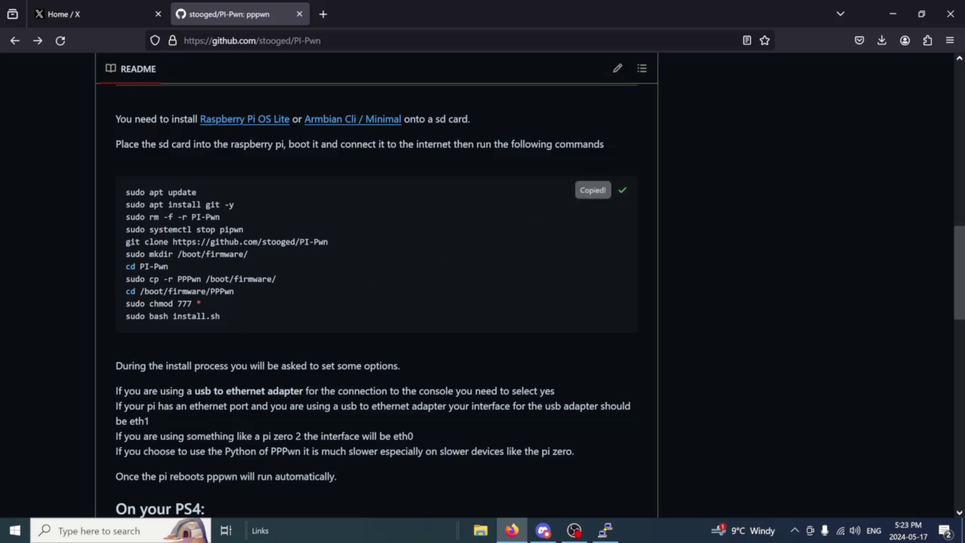
click(901, 3)
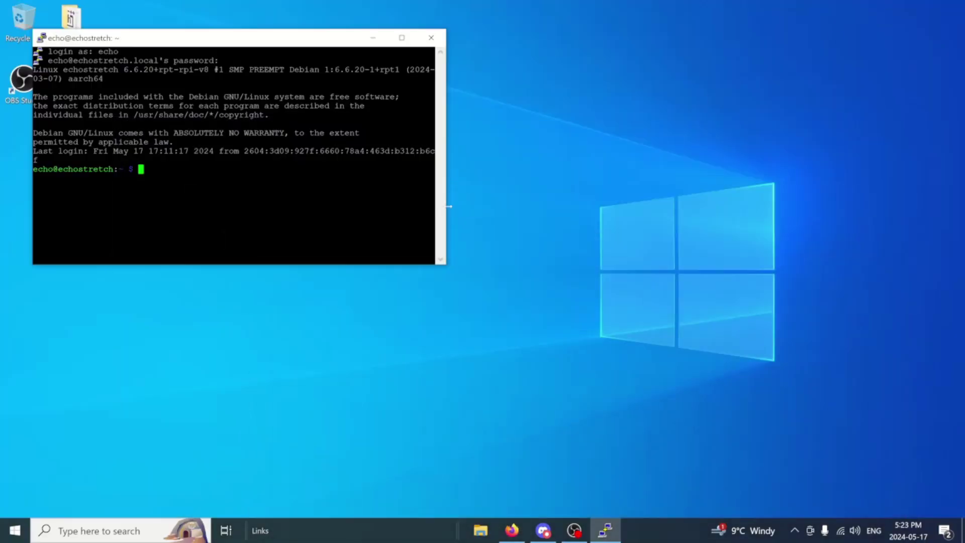
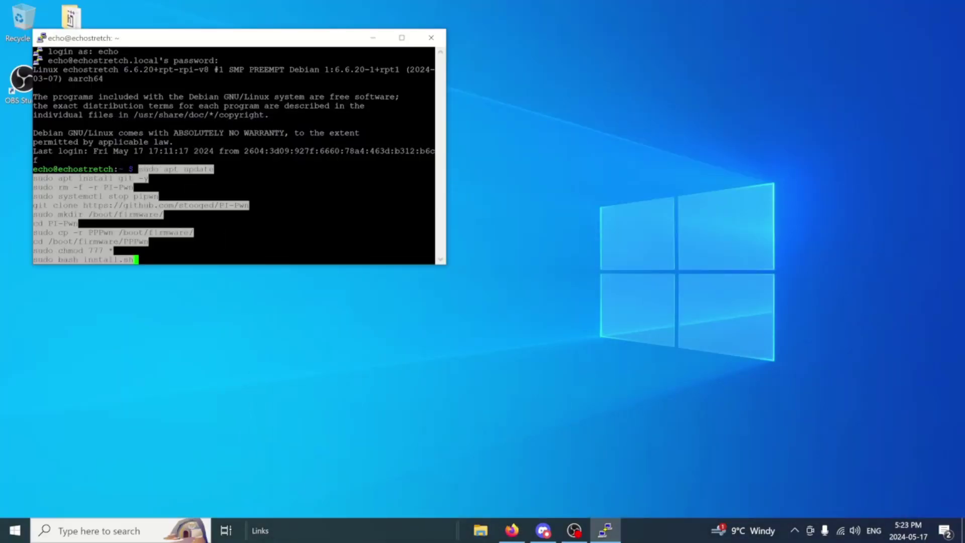
Run the pasted apt update, PI-Pwn git clone and sudo bash install.sh command block
key(Return)
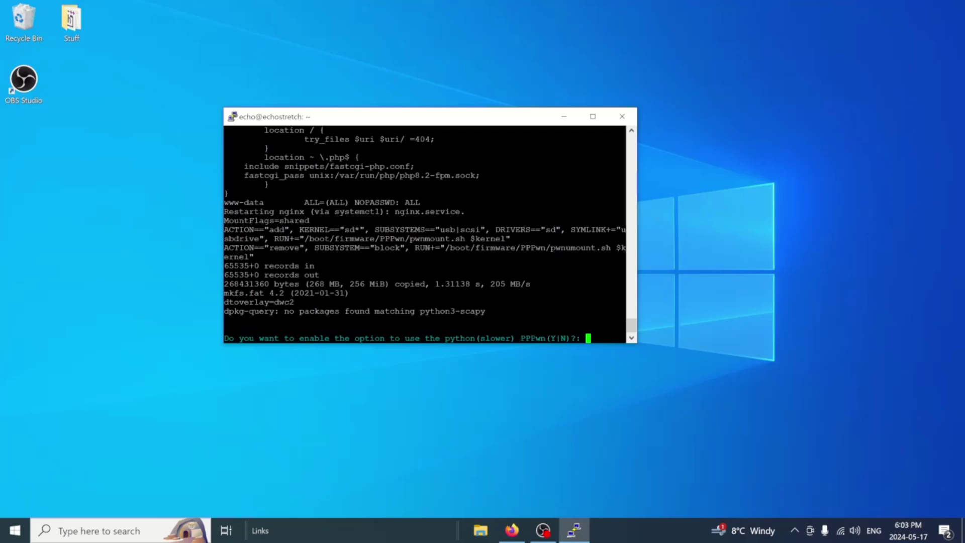
Answer N to the slower python PPPwn option and N to console internet access after PPPwn
text(N)
key(Return)
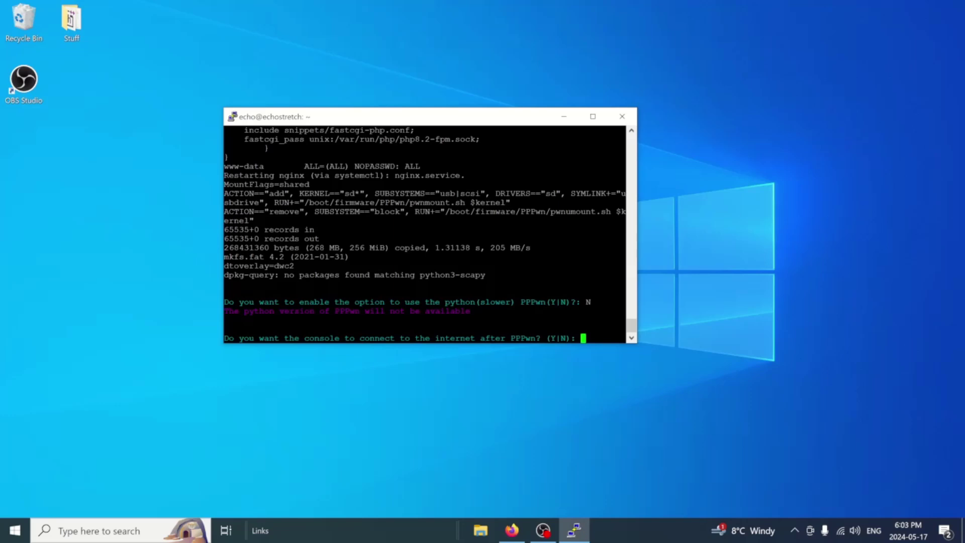
text(N)
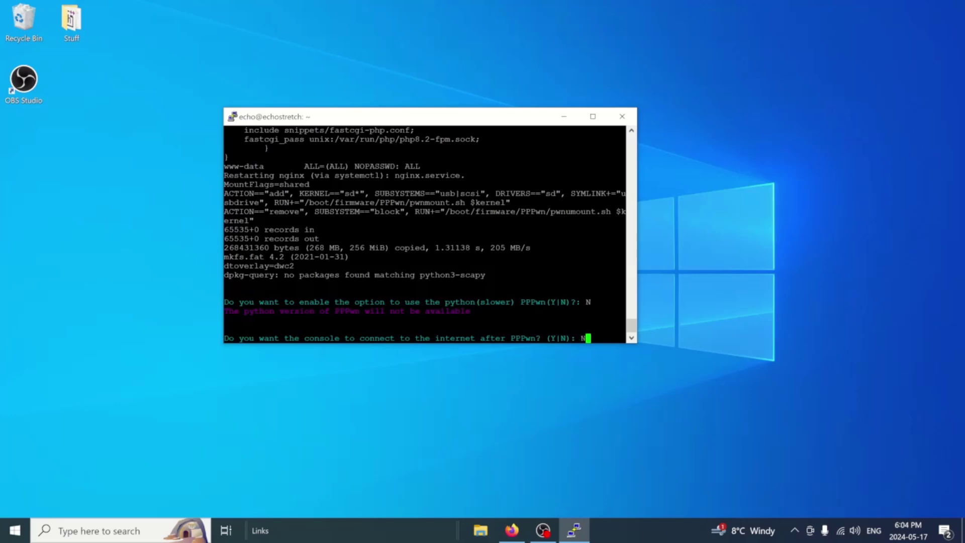
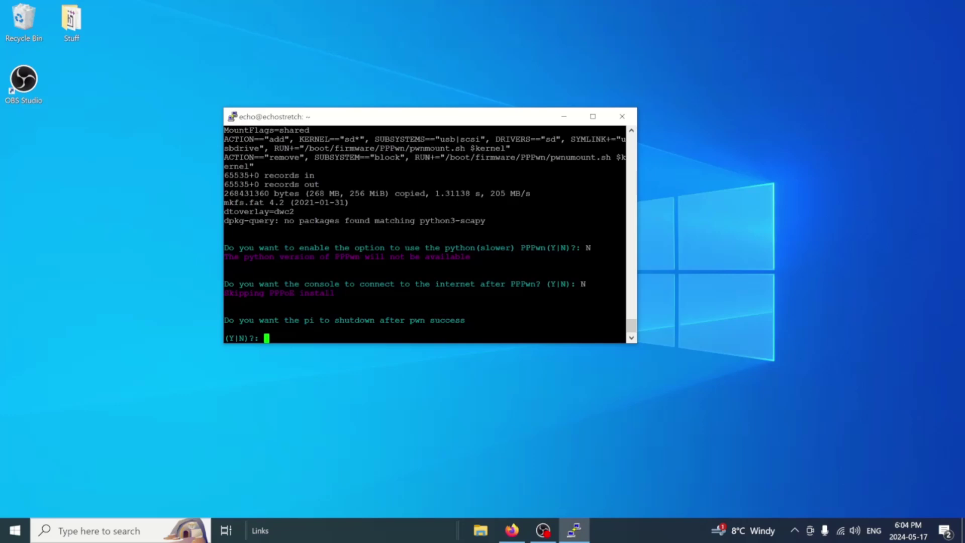
Enter N at the shutdown-after-pwn (Y|N) prompt, replacing the Y typed first
text(Y)
key(BackSpace)
text(N)
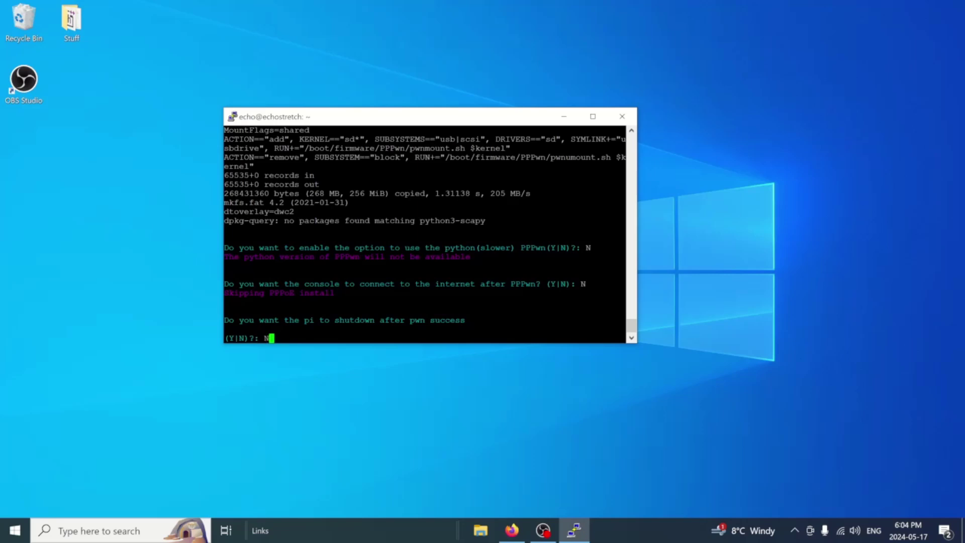
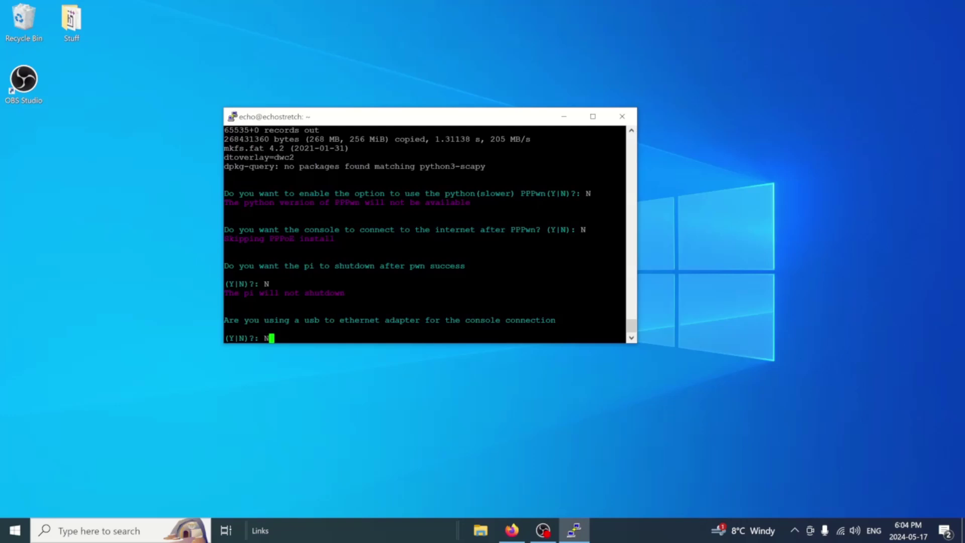
Answer the PPPwn installer prompts: no USB-ethernet adapter, firmware 11.00, LAN interface eth0, no flash-drive mode
key(Return)
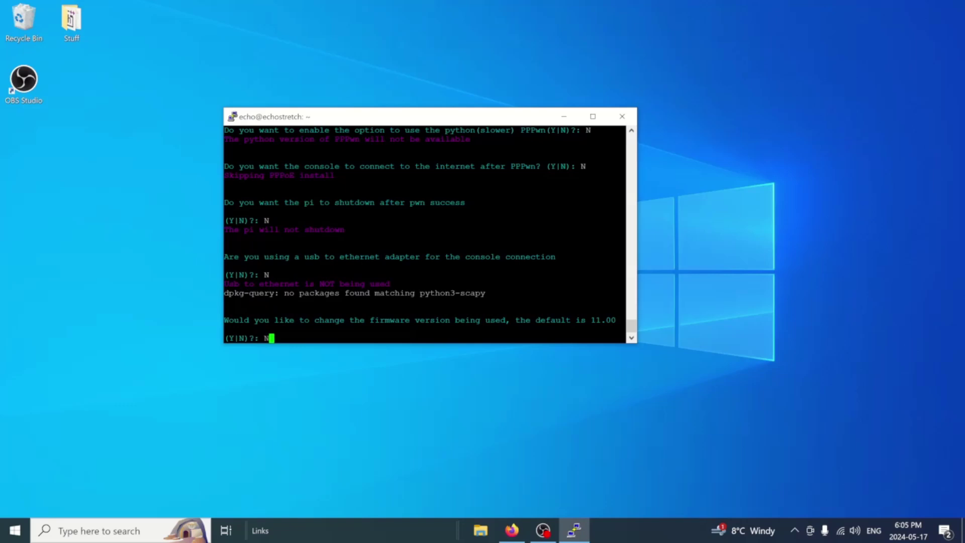
key(Return)
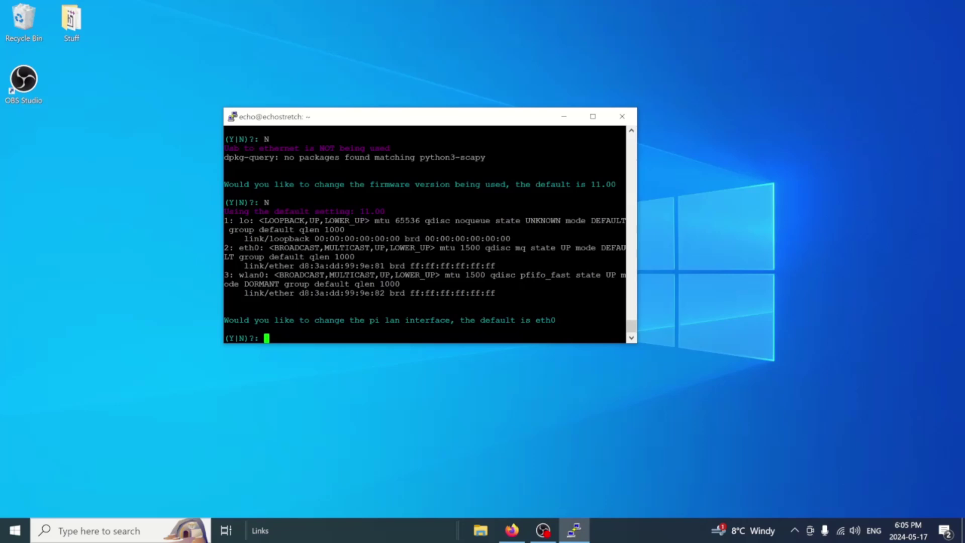
key(Return)
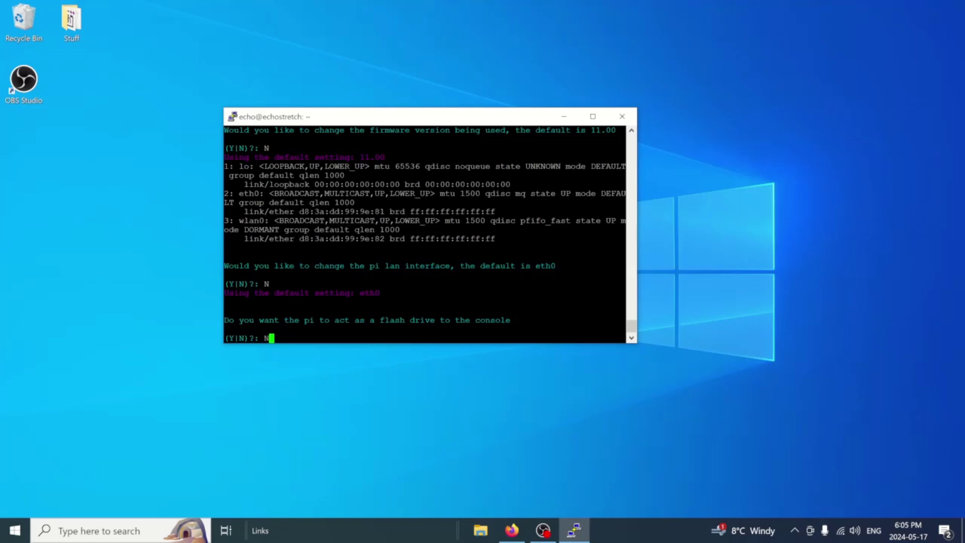
key(Return)
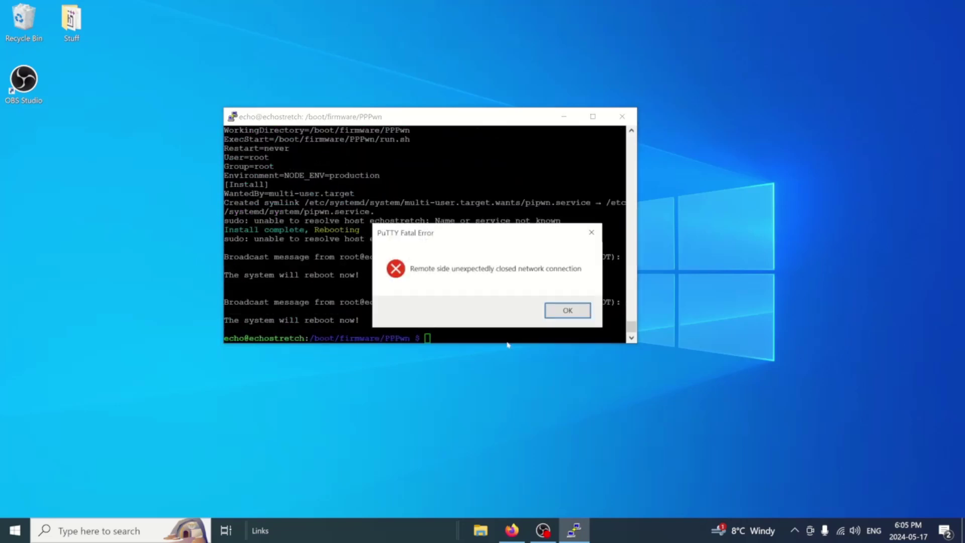
Dismiss PuTTY's connection-lost Fatal Error and close the inactive session window
click(578, 310)
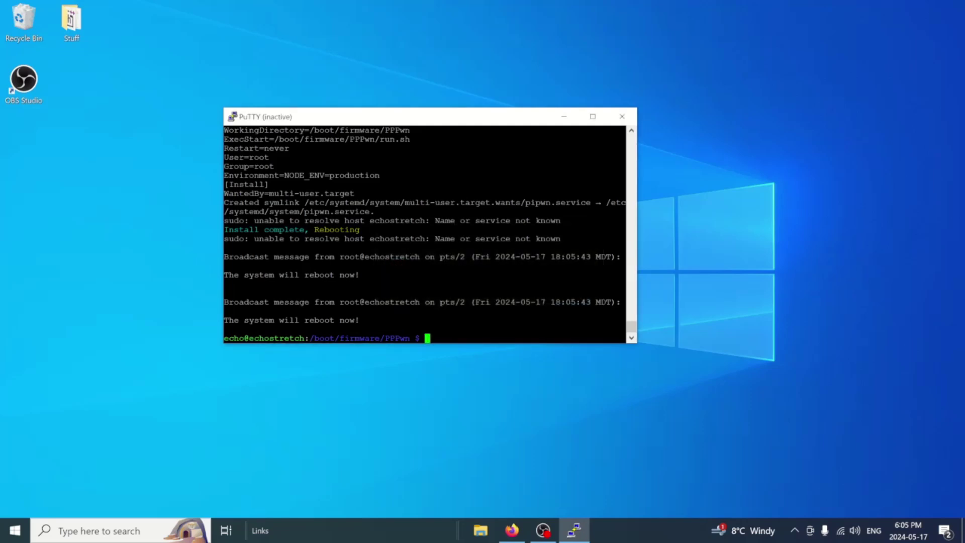
click(622, 117)
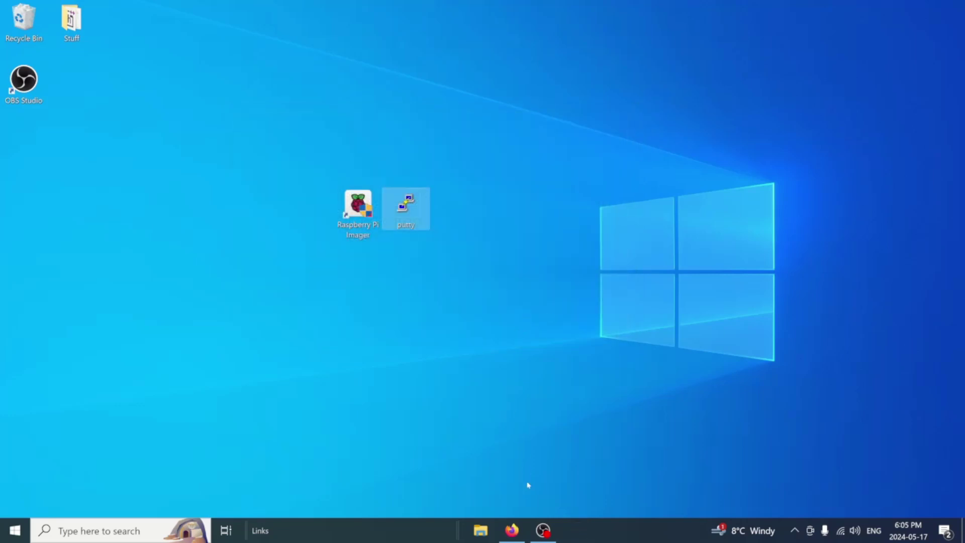
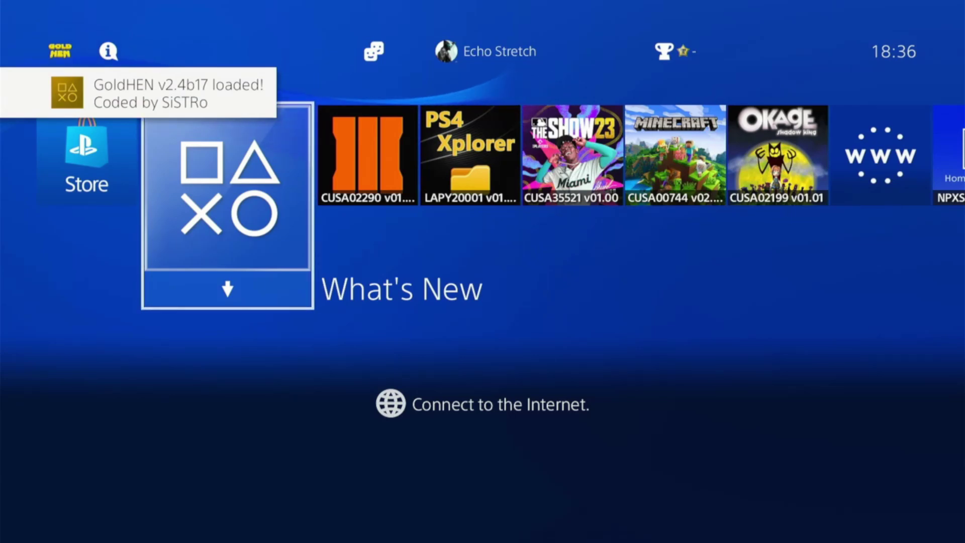
From the home screen's function area, open Settings
key(Up)
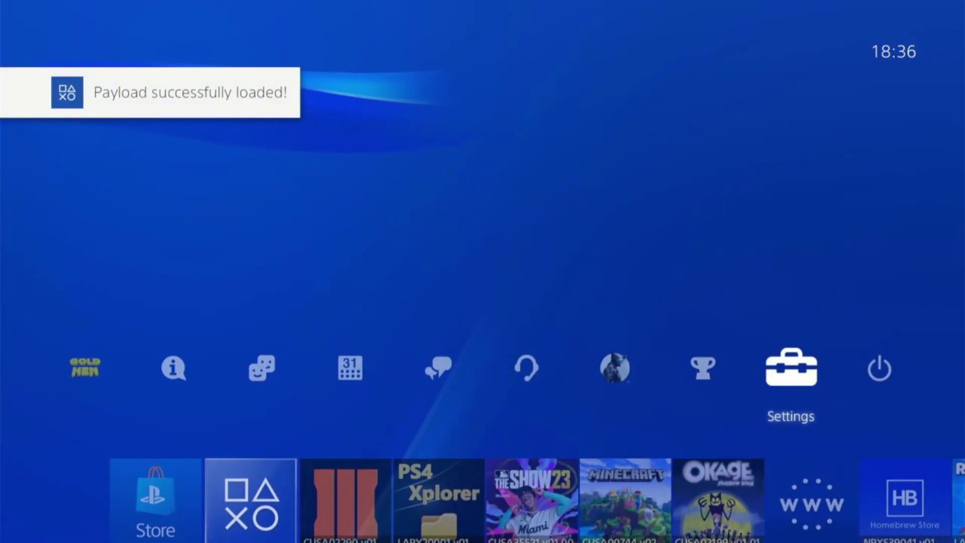
key(Left)
key(Left)
key(Right)
key(Right)
key(Right)
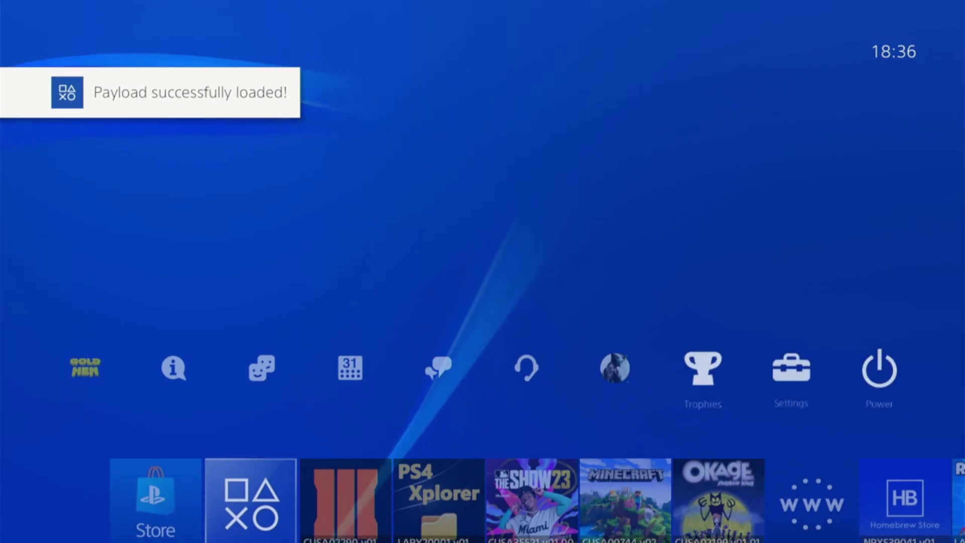
key(Left)
key(Return)
Open the Network settings
key(Down)
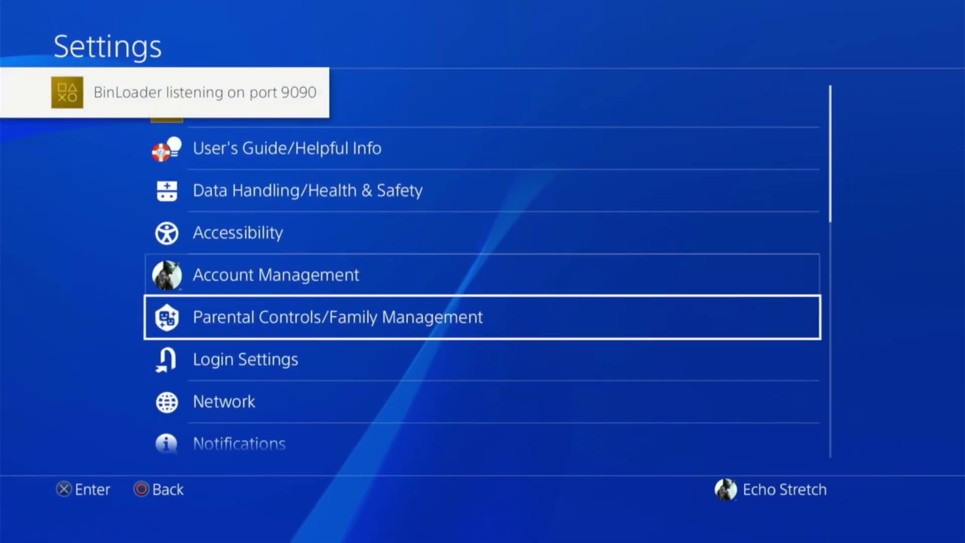
key(Down)
key(Down)
key(Return)
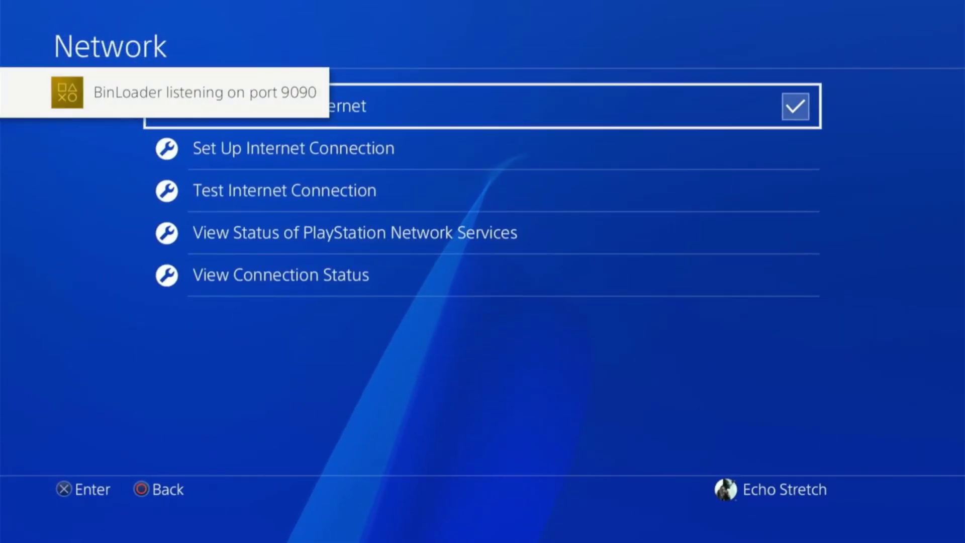
Start a Wi-Fi internet connection setup, then cancel it without changing the existing settings
key(Down)
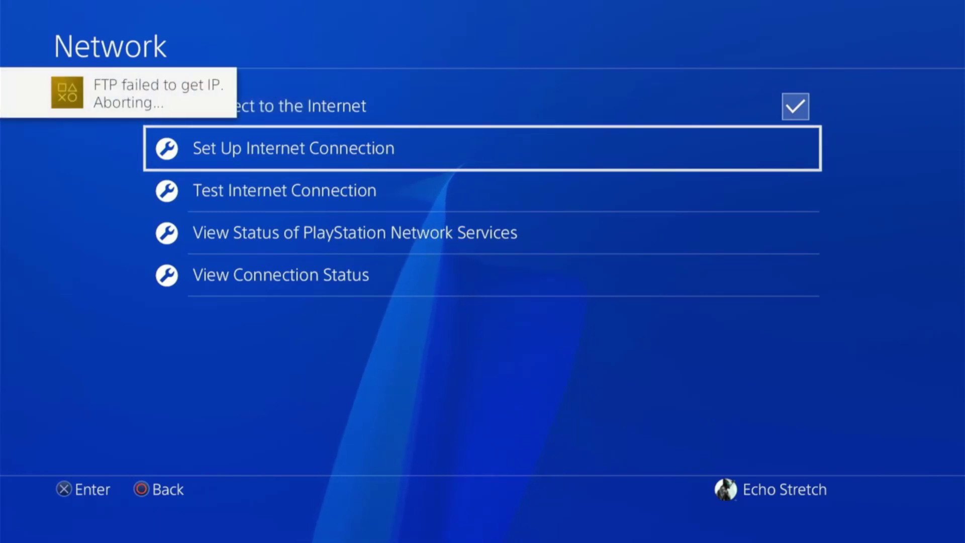
key(Return)
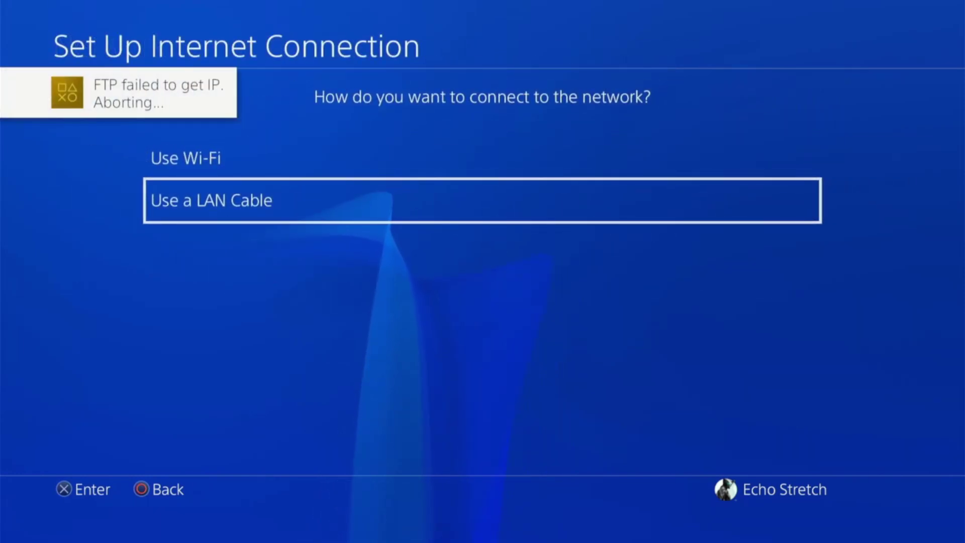
key(Up)
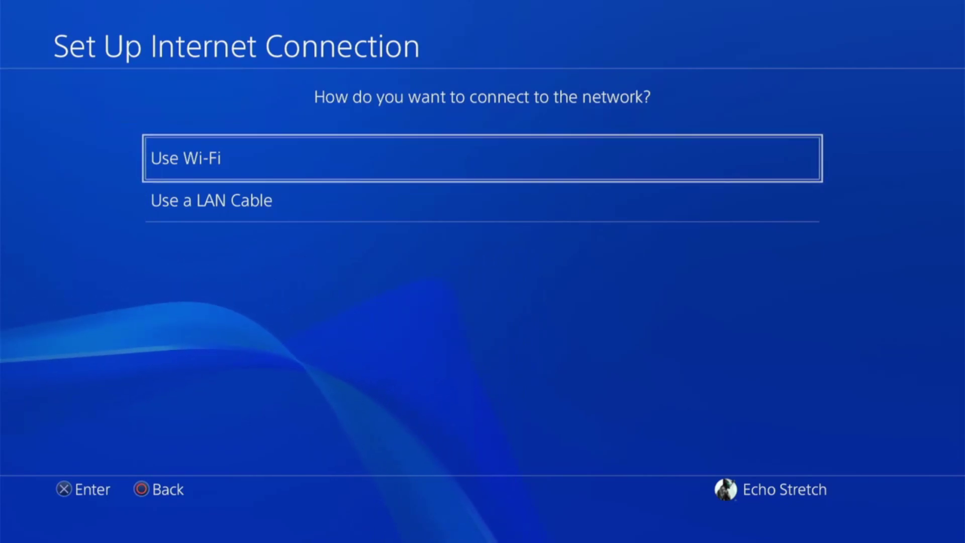
key(Return)
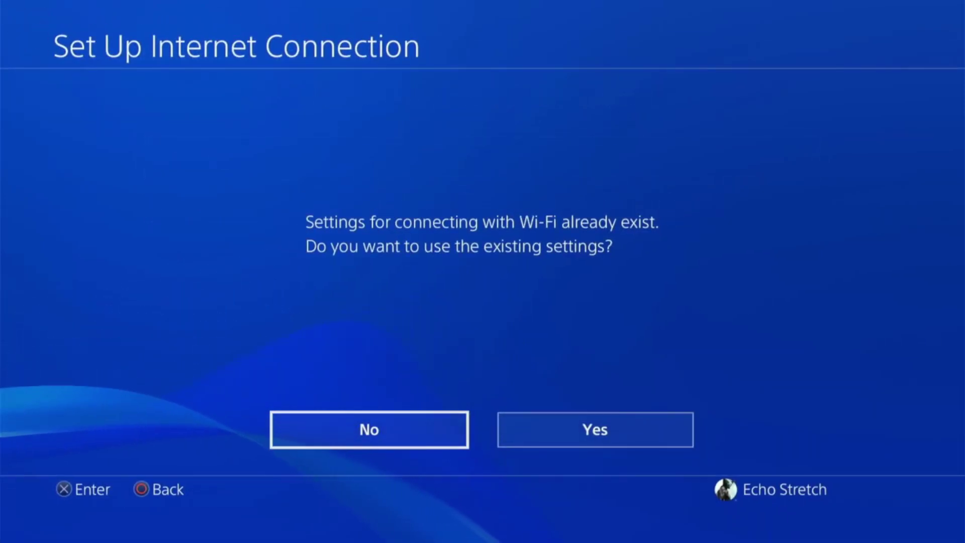
key(Right)
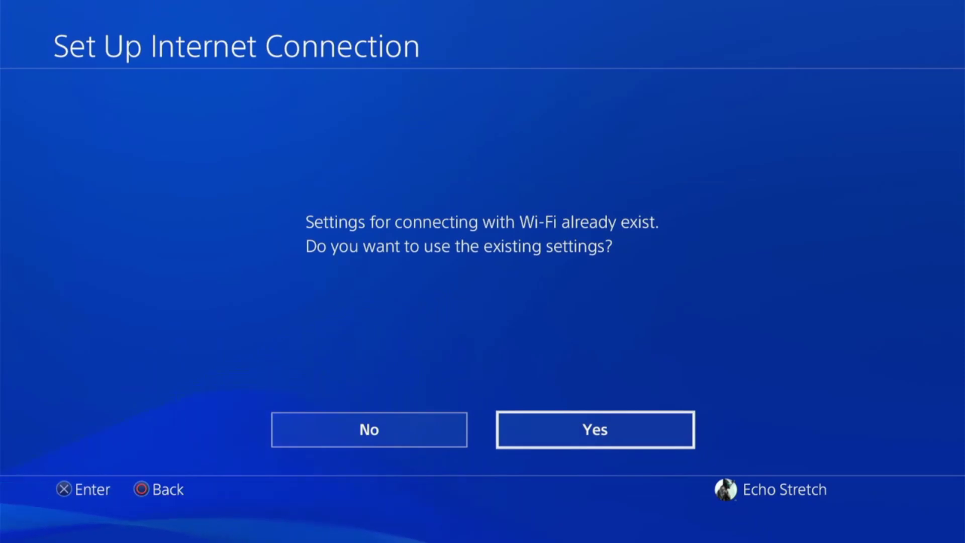
key(Escape)
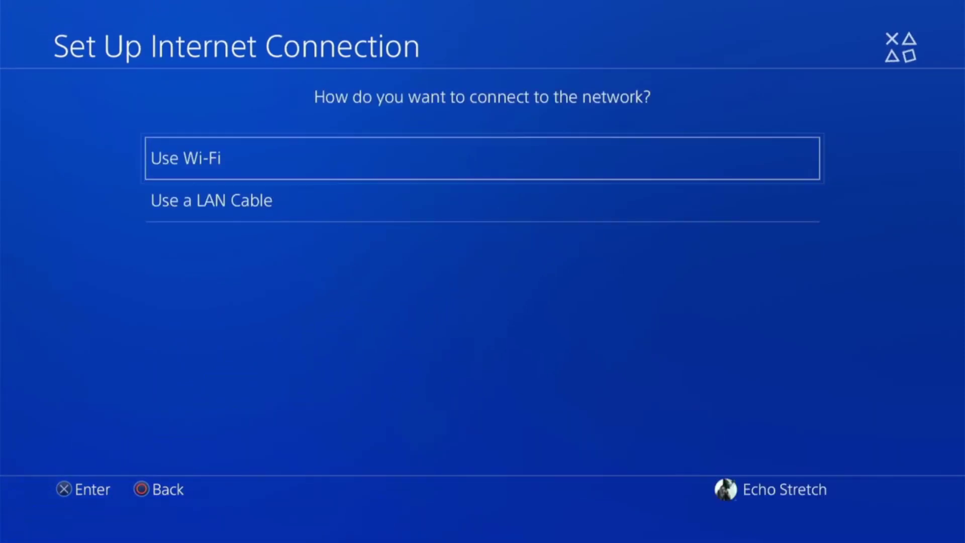
key(Escape)
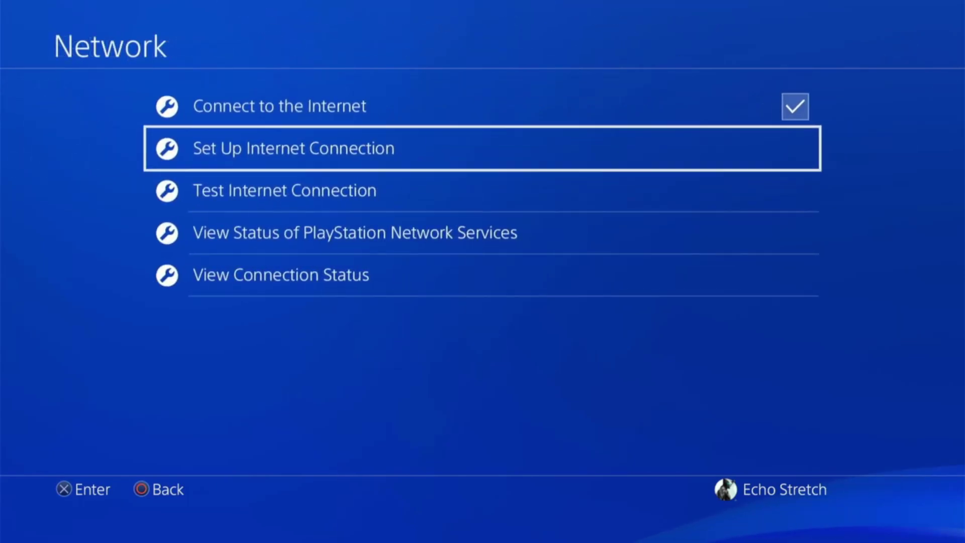
Check the connection status for DNS 62.210.38.117 and 192.241.221.79, then return to Settings
key(Down)
key(Down)
key(Down)
key(Return)
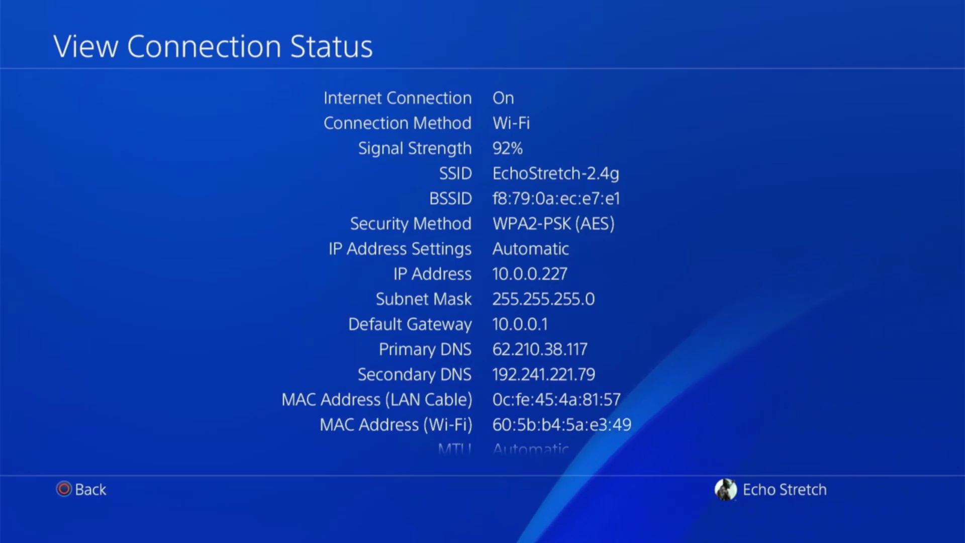
key(Escape)
key(Escape)
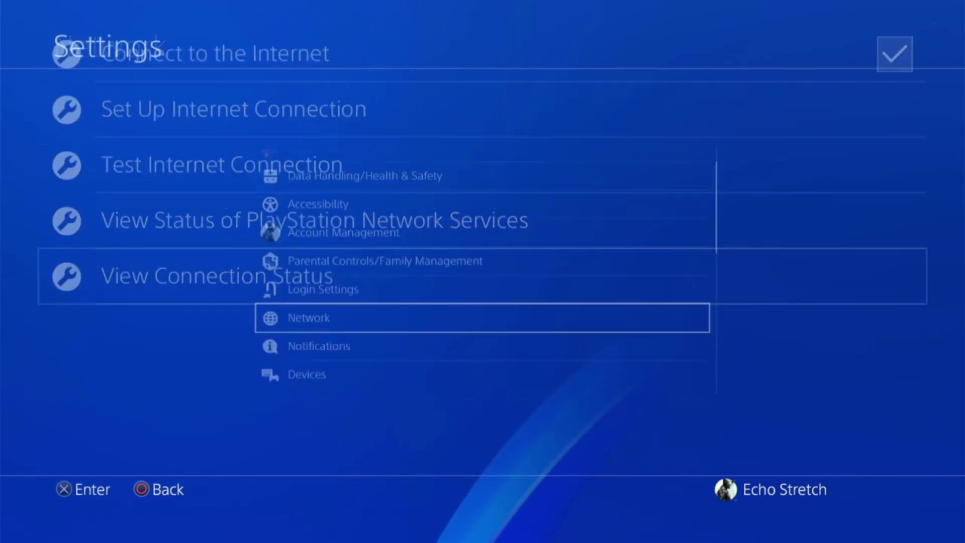
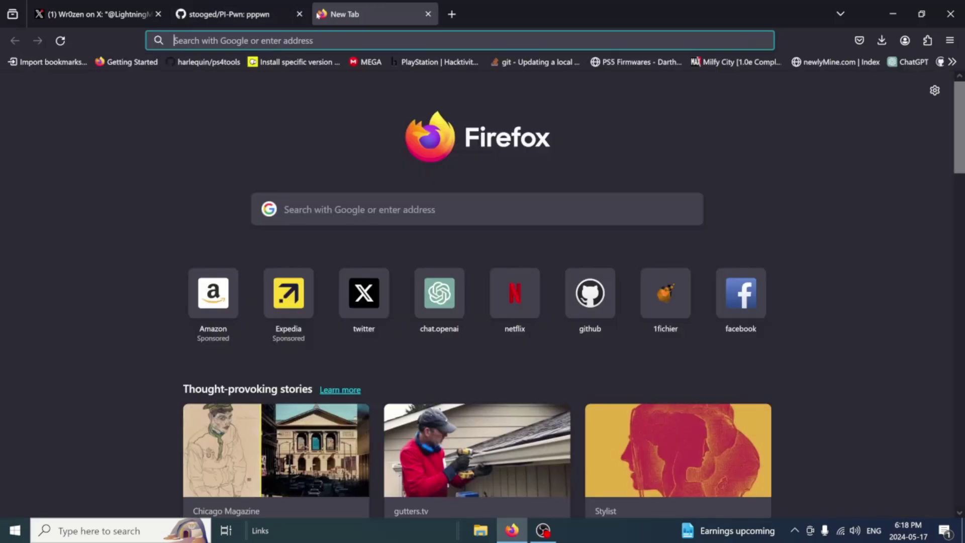
Load pppwn.local in a new tab to show the PI-Pwn panel with eth0 and firmware 11.00
click(323, 15)
text(ppp)
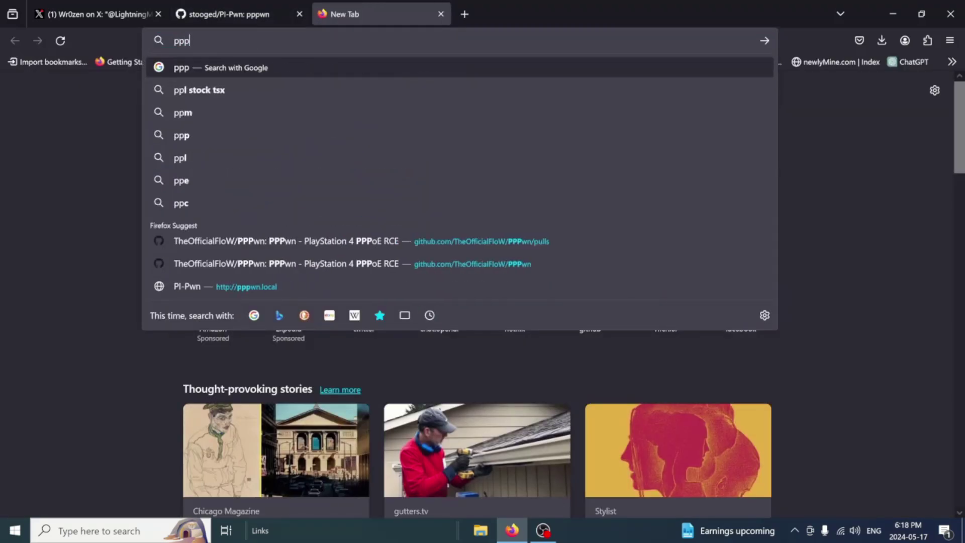
text(wn.local)
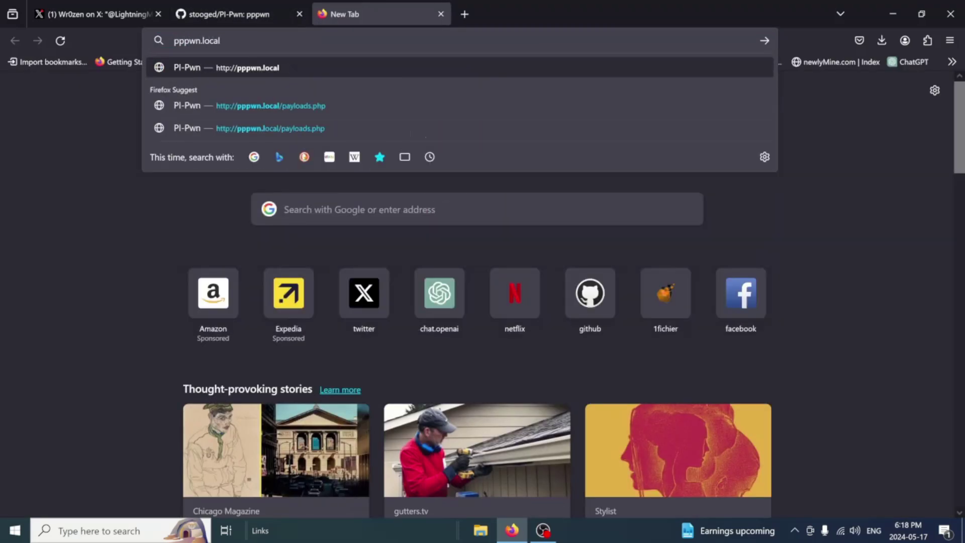
key(Return)
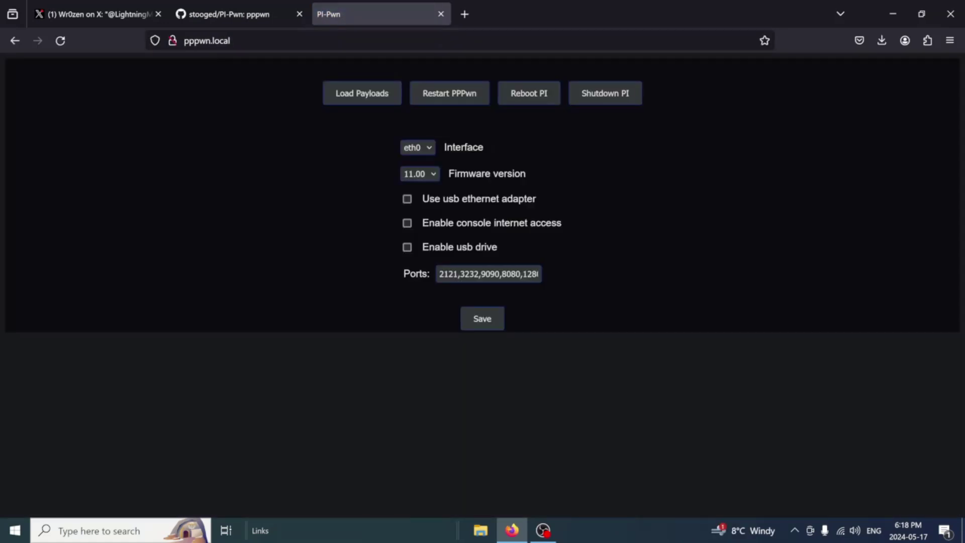
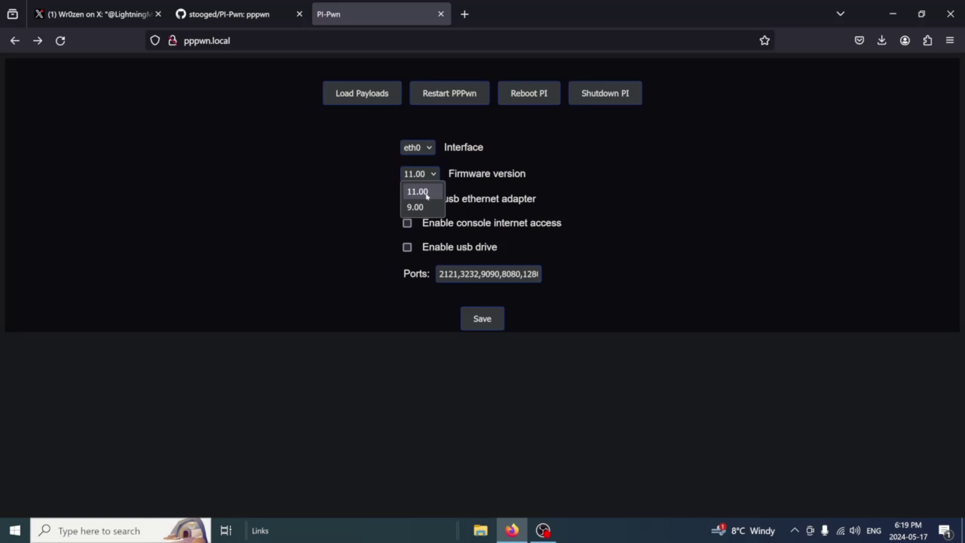
Choose 11.00 from the Firmware version dropdown, leaving interface eth0 in place
click(434, 175)
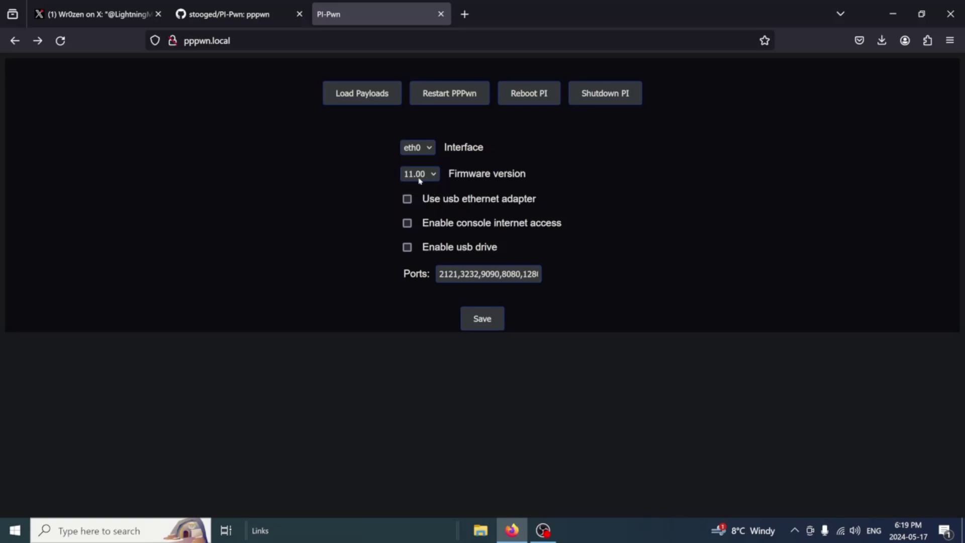